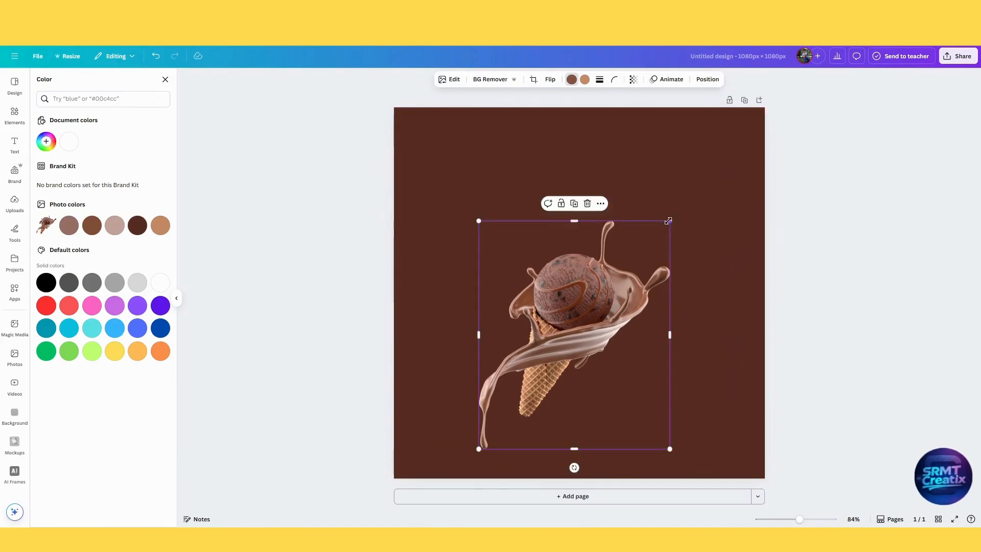
Shrink the ice cream image slightly and reposition it on the brown canvas.
left_click_drag(669, 220, 664, 229)
left_click_drag(601, 303, 556, 304)
Add the lilac rounded blob graphic from the recently used elements and enlarge it until it covers most of the ice cream.
left_click(17, 125)
left_click(161, 150)
left_click(55, 150)
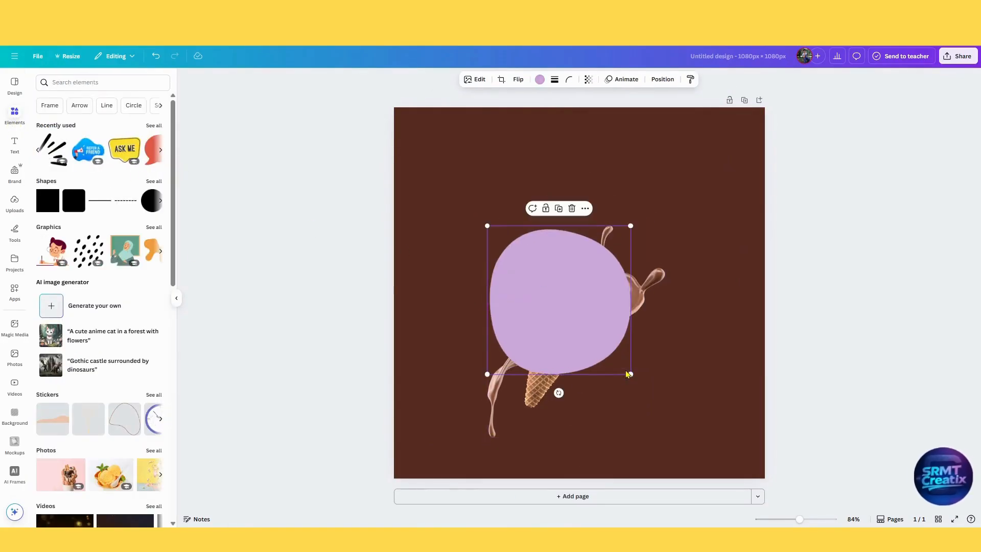
left_click_drag(628, 374, 697, 451)
Layer the lilac blob behind the ice cream image.
right_click(590, 383)
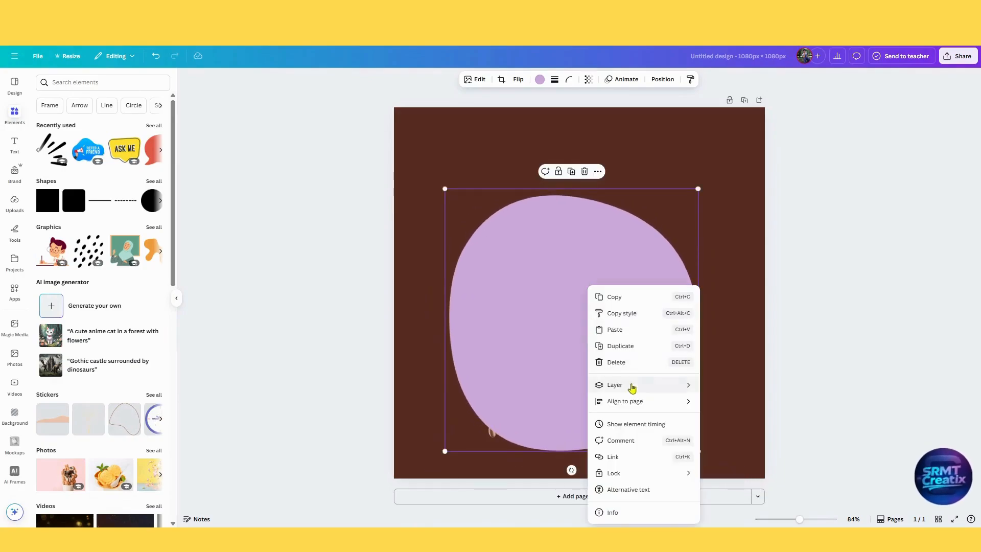
mouse_move(632, 387)
left_click(731, 434)
left_click(785, 375)
Adjust the sizes and positions of the ice cream and blob so the slightly enlarged cone sits centred over a slightly smaller blob.
left_click(621, 335)
left_click_drag(665, 225, 724, 248)
left_click(697, 286)
left_click(683, 280)
left_click(673, 263)
left_click_drag(683, 205, 673, 215)
left_click_drag(723, 245, 622, 301)
left_click_drag(623, 302, 620, 312)
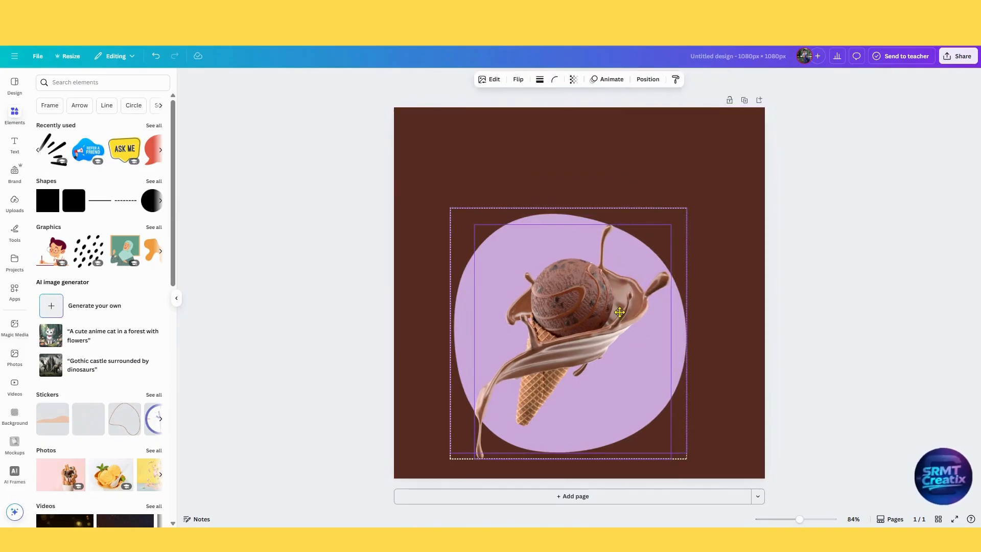
Recolour the blob behind the ice cream with the light tan brown from the photo colours.
left_click(540, 79)
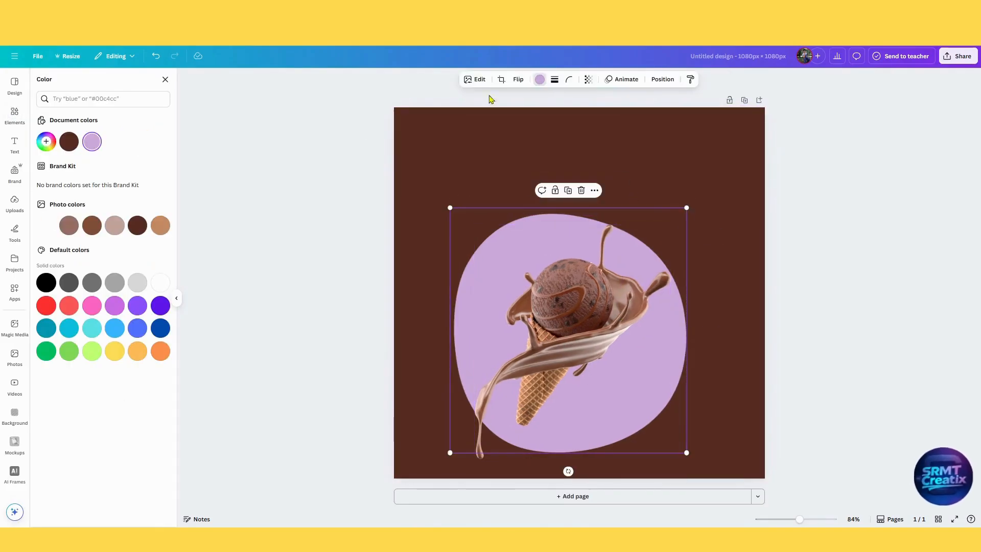
left_click(153, 226)
left_click(418, 207)
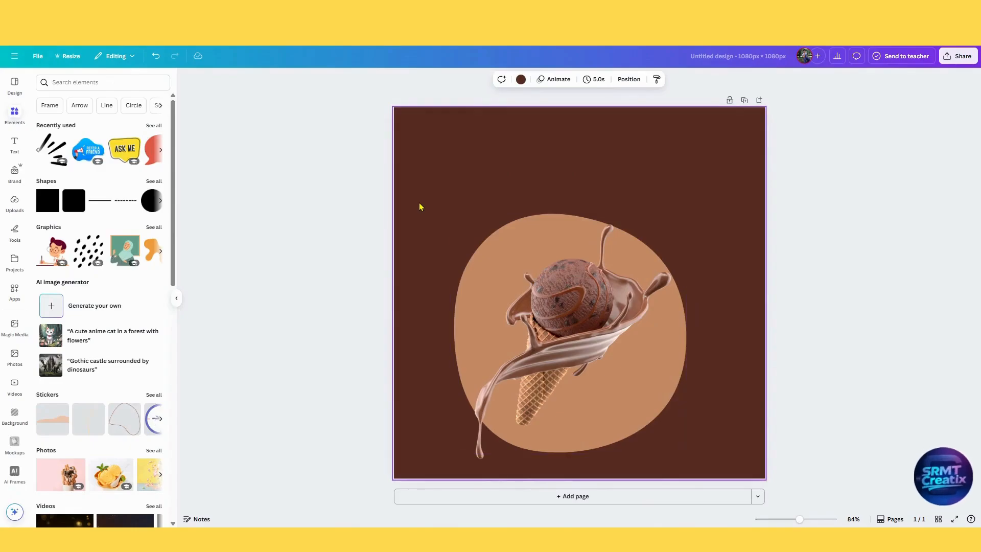
Select the ice cream and blob together, scale them down slightly and shift them to the right in the lower part of the canvas.
left_click_drag(418, 203, 592, 393)
left_click_drag(590, 373, 602, 371)
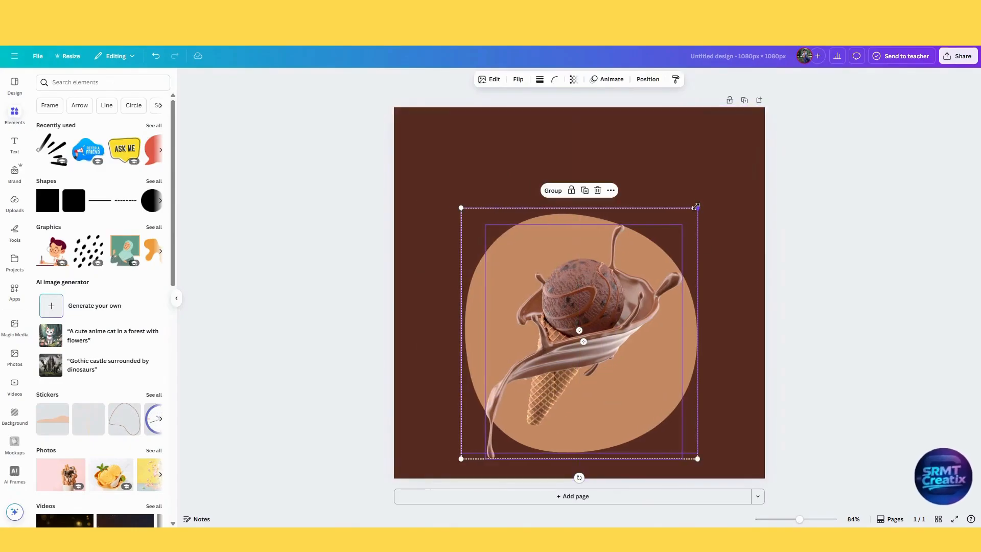
left_click_drag(696, 207, 688, 218)
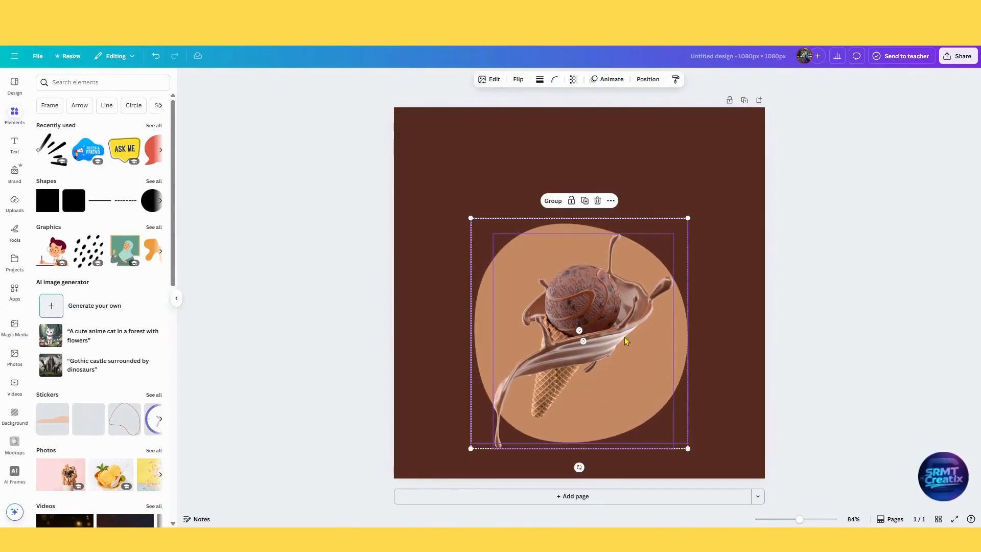
left_click_drag(625, 341, 631, 344)
left_click(834, 302)
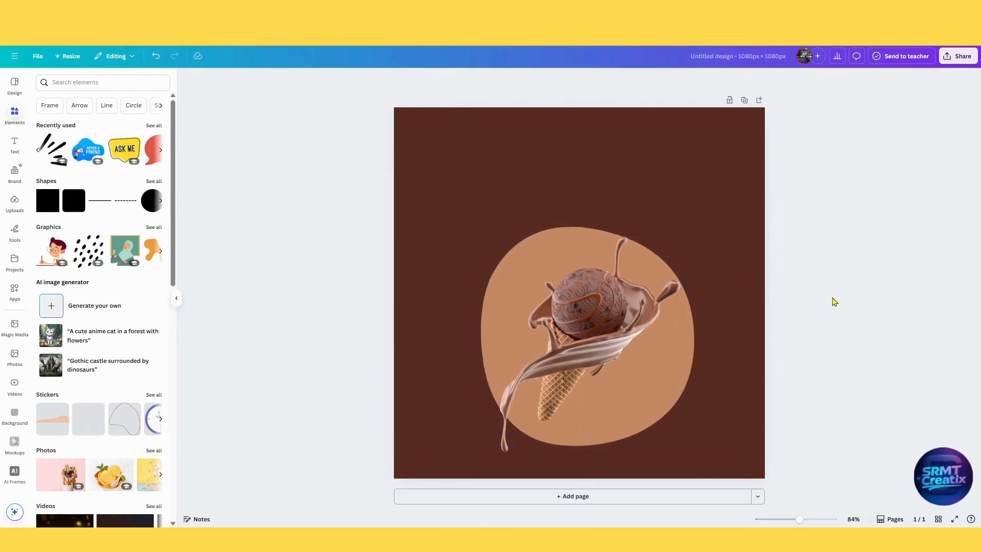
left_click(14, 143)
left_click(104, 199)
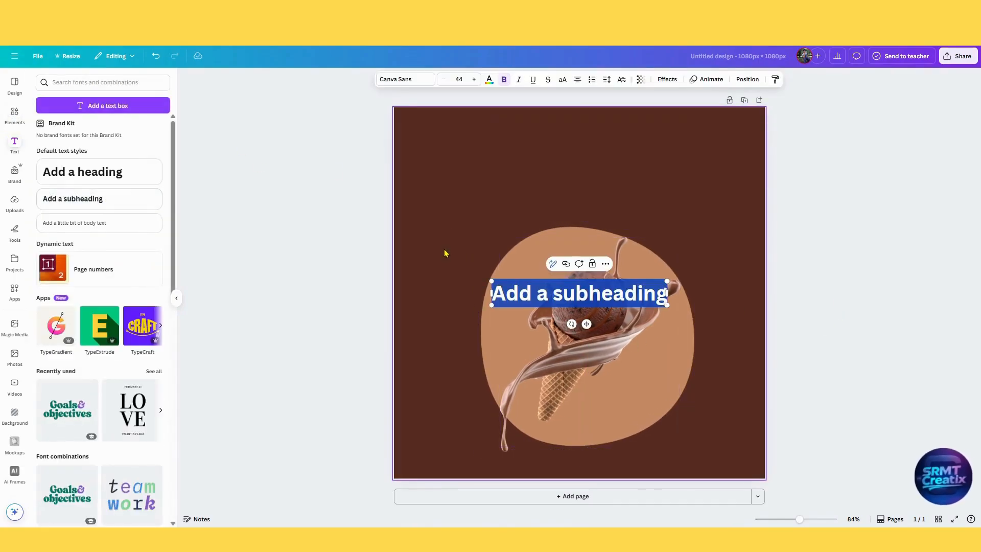
key("Delete")
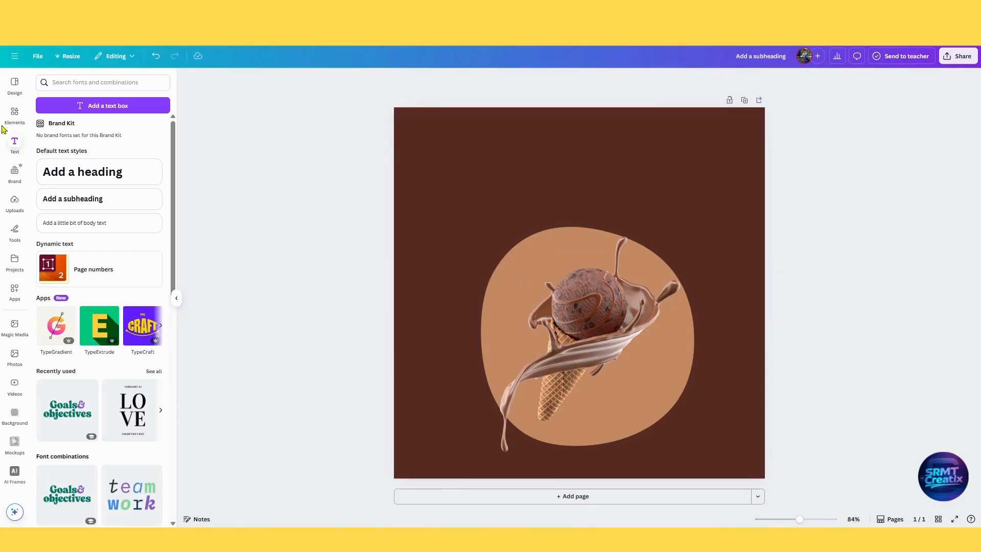
Add a heading reading "SPECIAL PROMO" and place it above the ice cream near the top of the design.
left_click(90, 171)
type("Spec")
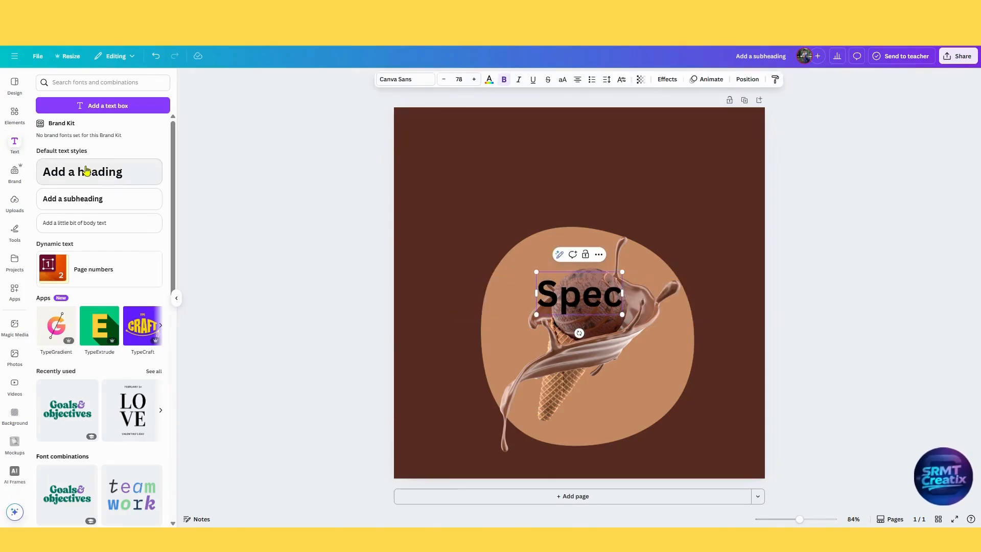
key("BackSpace")
key("BackSpace")
key("BackSpace")
type("PECIAL P")
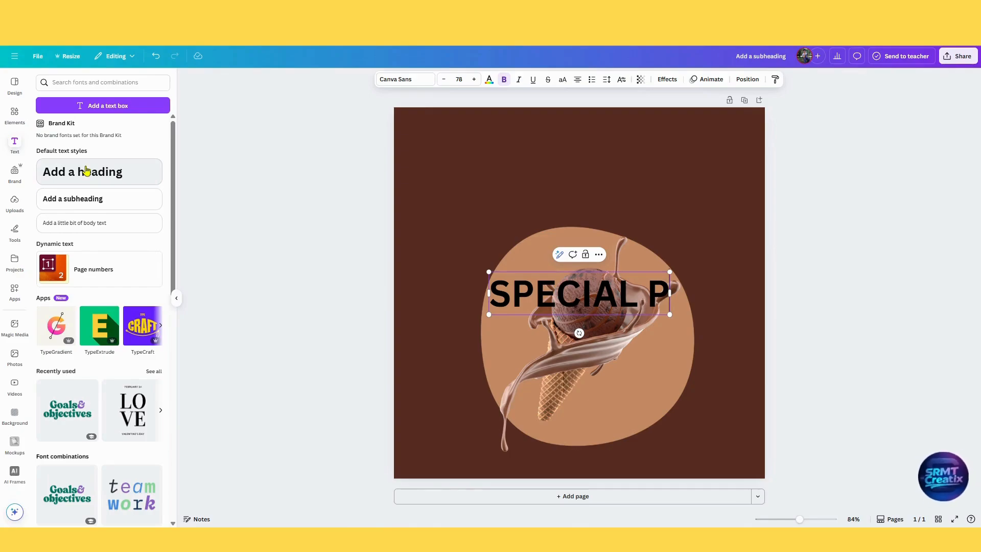
type("ROM")
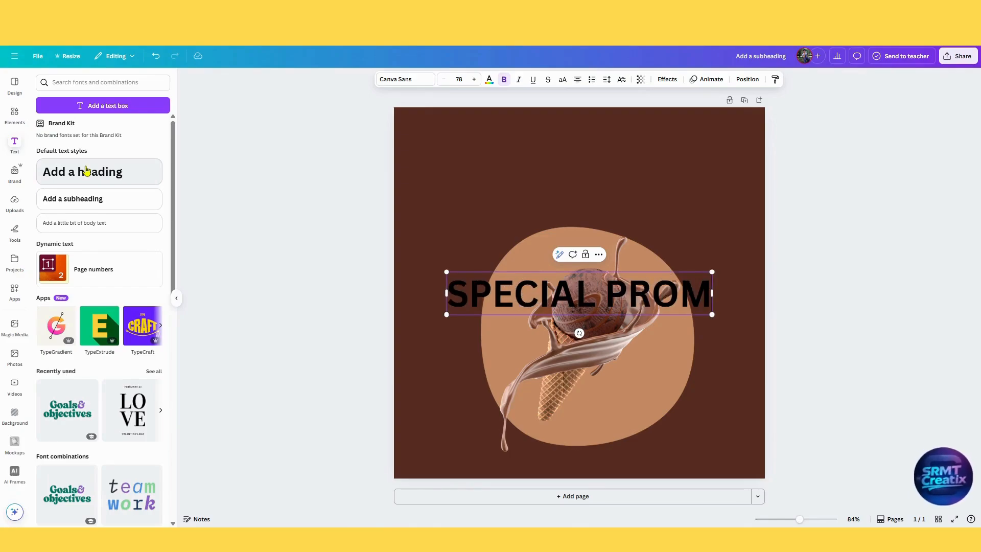
type("O")
left_click(845, 308)
left_click_drag(657, 293, 651, 163)
Set the SPECIAL PROMO heading in the Chewy font and colour it the light tan brown from the photo colours.
left_click(421, 81)
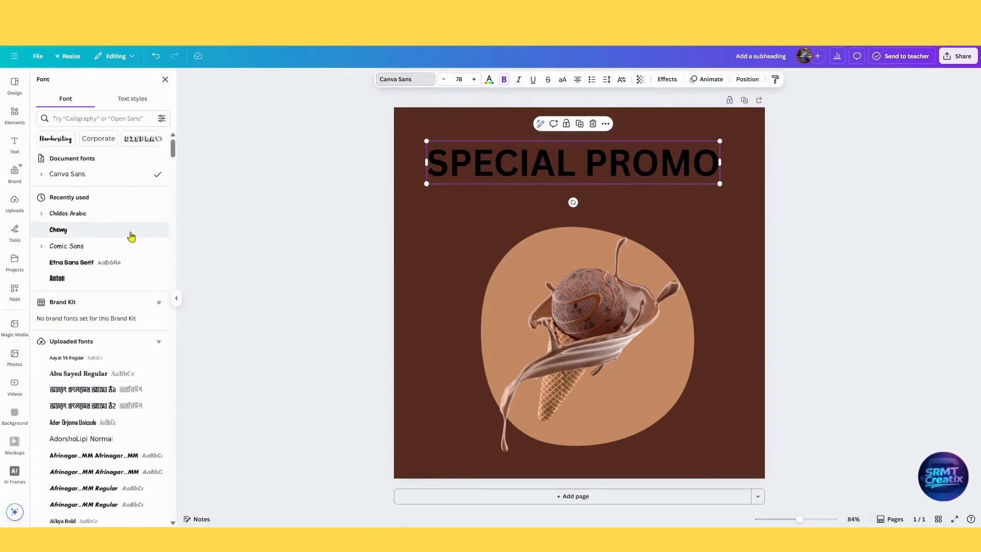
left_click(131, 233)
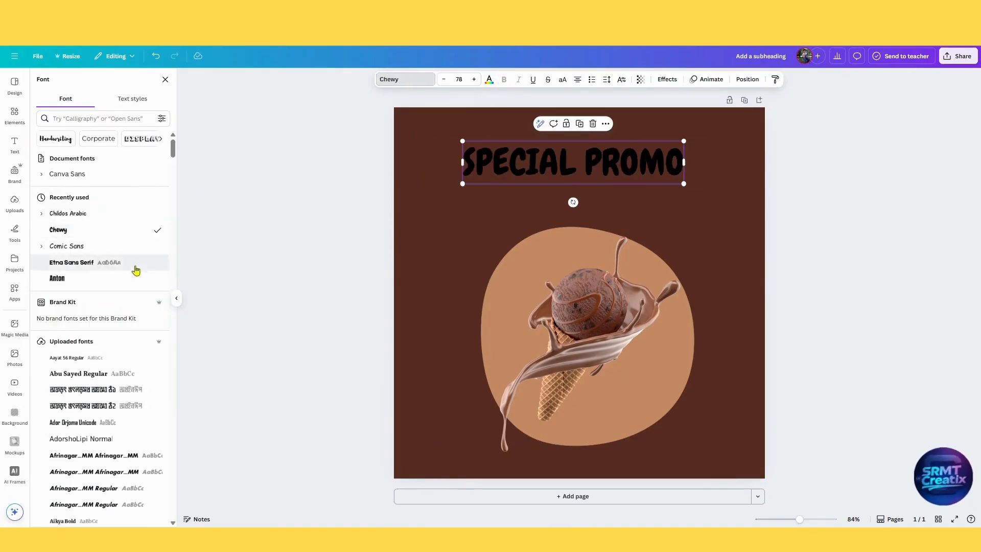
left_click(489, 79)
left_click(163, 227)
left_click(165, 79)
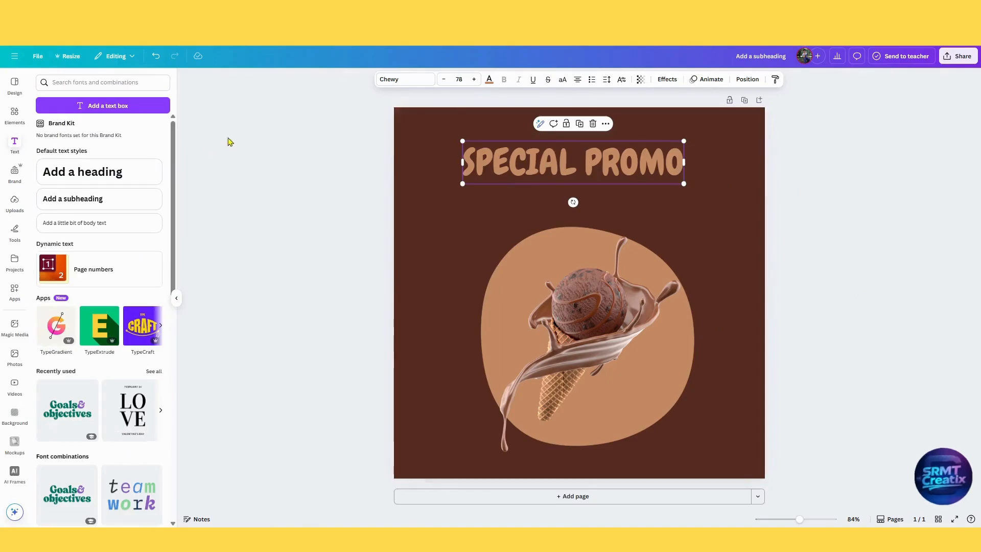
left_click(489, 80)
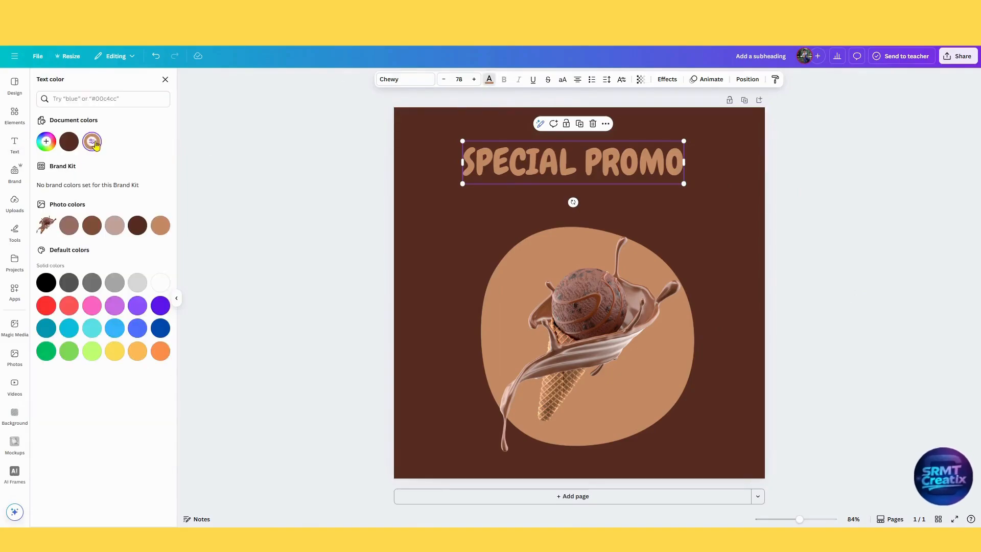
Give the heading a gentle Curve shape and a Shadow style with offset 93, blur 15 and transparency 65.
left_click(667, 79)
left_click(118, 384)
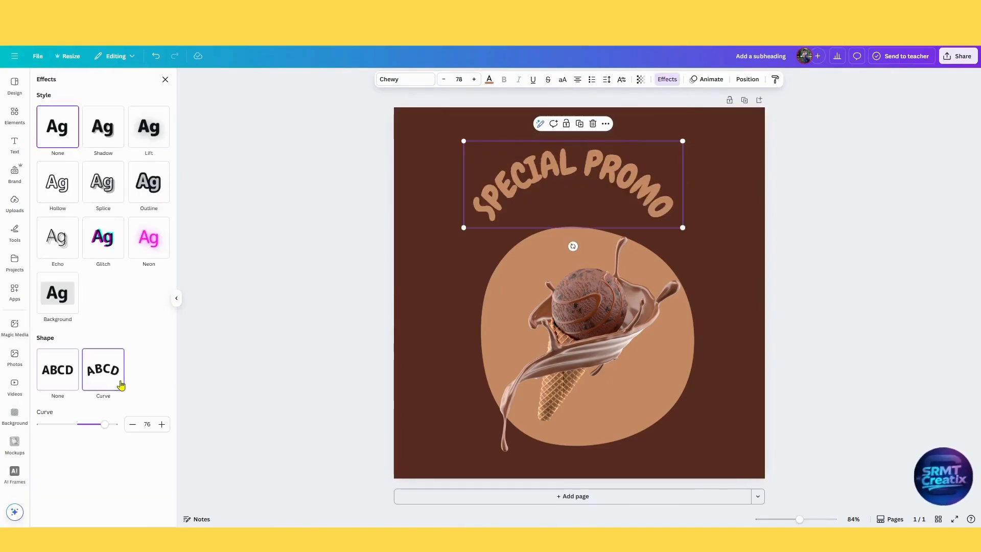
left_click(103, 199)
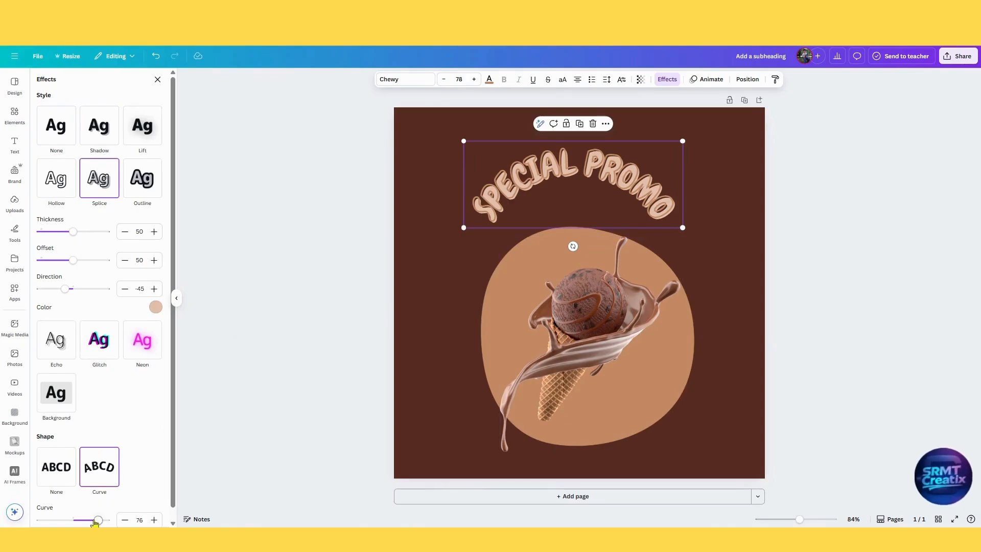
left_click_drag(96, 520, 75, 519)
left_click(98, 129)
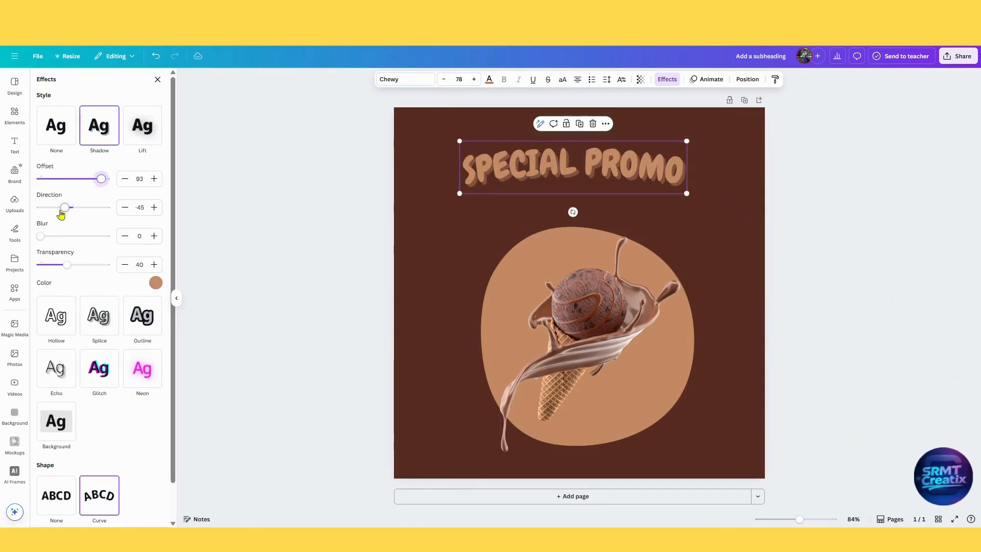
left_click_drag(67, 264, 84, 264)
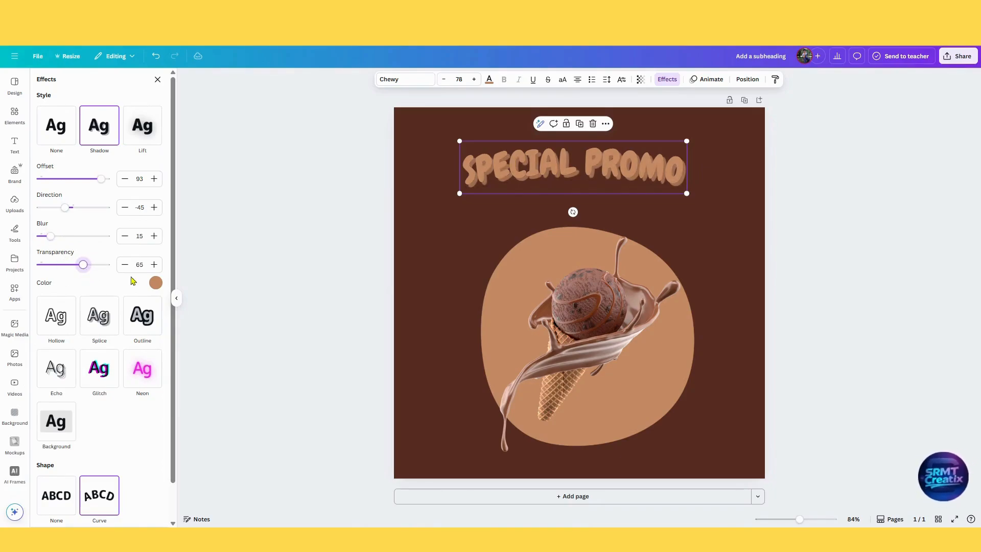
Try custom colours such as #E7C2AA for the heading's shadow.
left_click(156, 282)
left_click(49, 323)
left_click(78, 346)
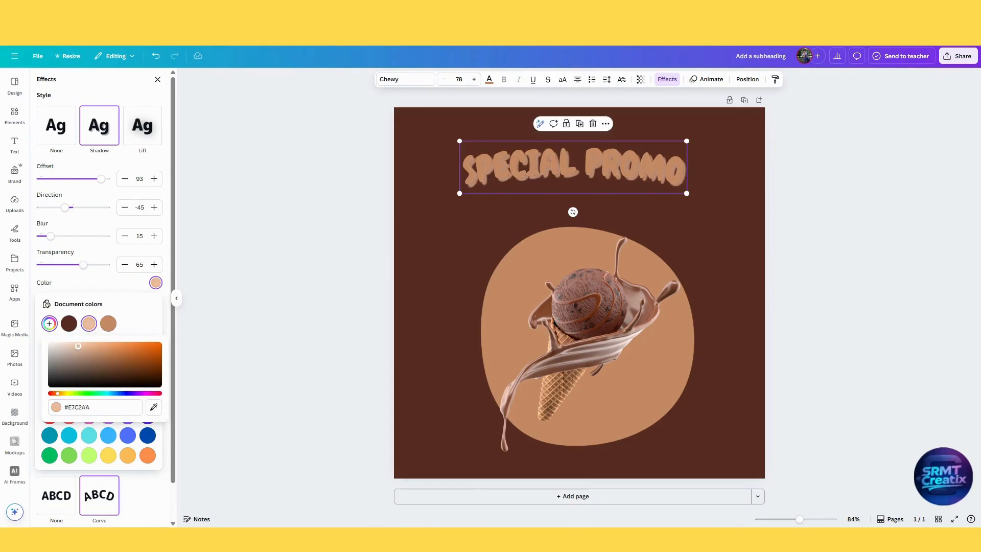
left_click_drag(68, 351, 100, 358)
left_click(111, 328)
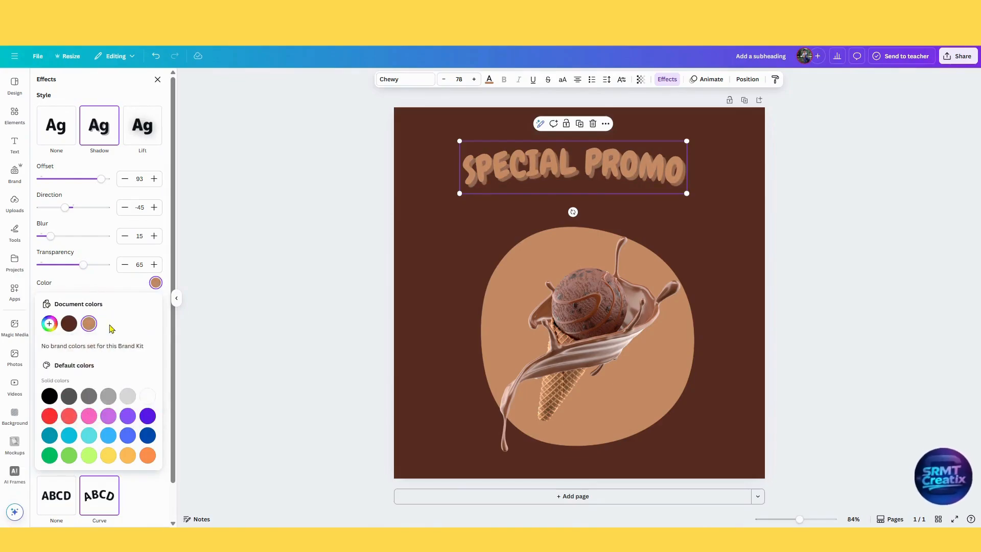
left_click(123, 287)
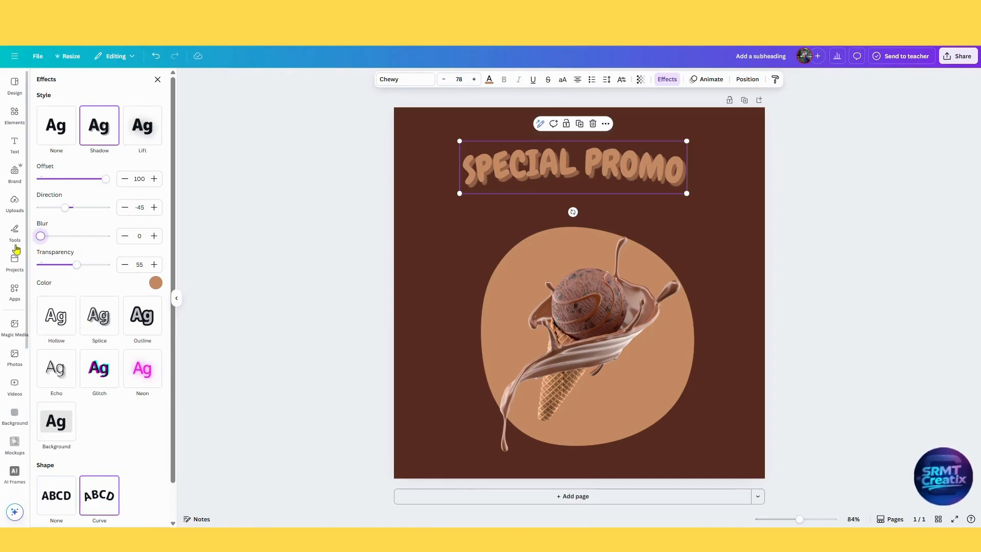
Set the heading's shadow to offset 100, blur 0 and transparency 75, and its curve to 24.
left_click_drag(87, 264, 90, 264)
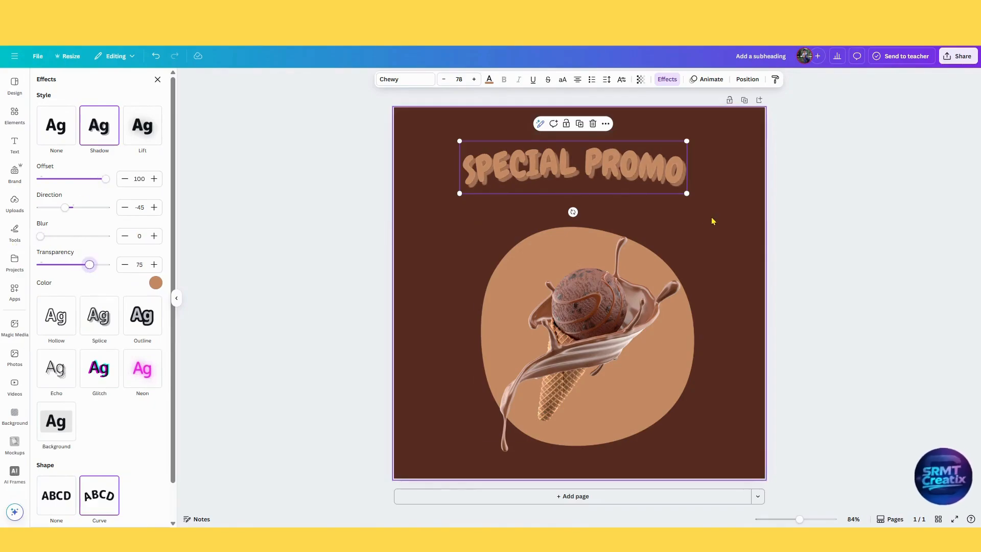
scroll(112, 487, "down", 1)
left_click_drag(77, 509, 82, 511)
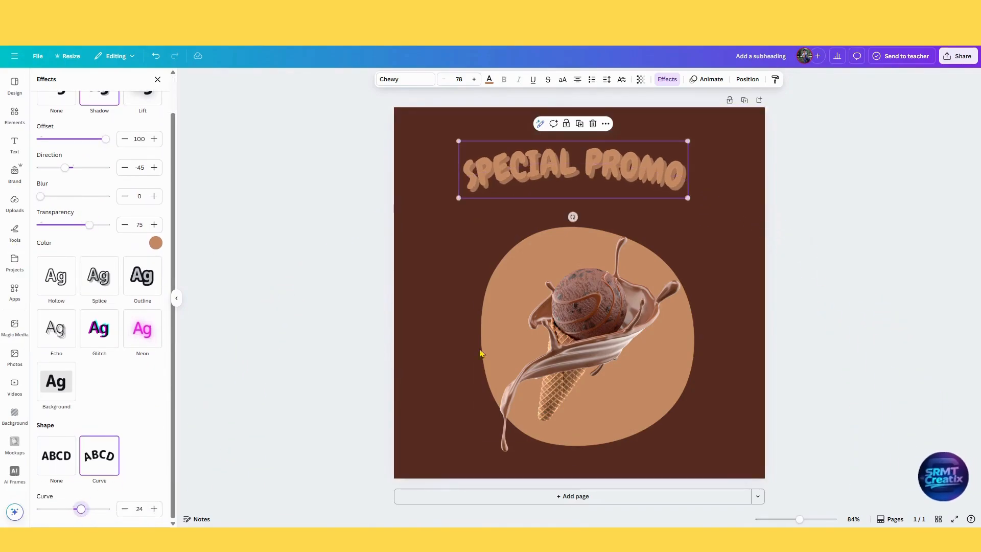
Enlarge the SPECIAL PROMO heading to about size 90.5 and place a duplicate of it directly below.
left_click_drag(687, 144, 706, 134)
left_click_drag(618, 177, 626, 217)
key("Delete")
Replace the text of the duplicated heading with "ICE CREAM".
double_click(603, 215)
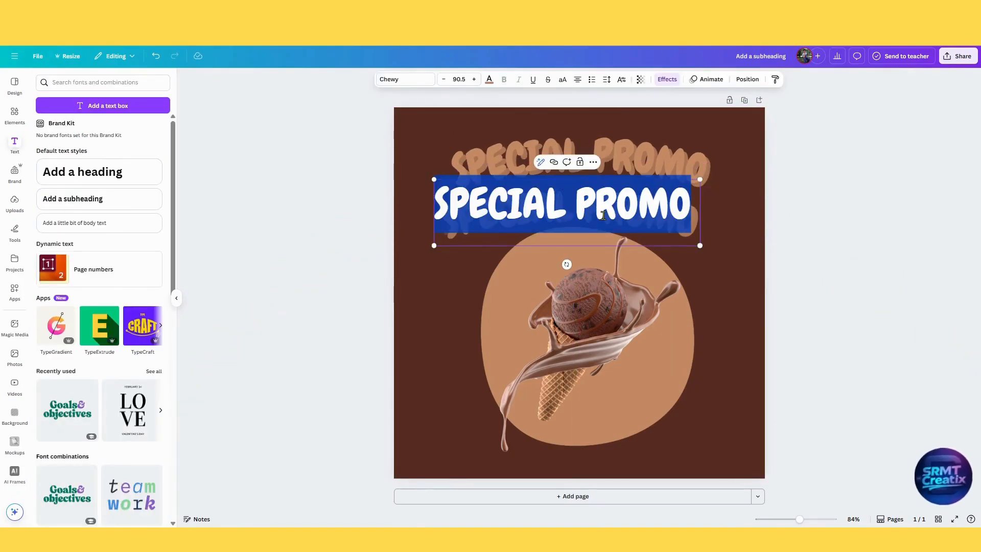
type("ice")
key("BackSpace")
key("BackSpace")
key("BackSpace")
type("ICE")
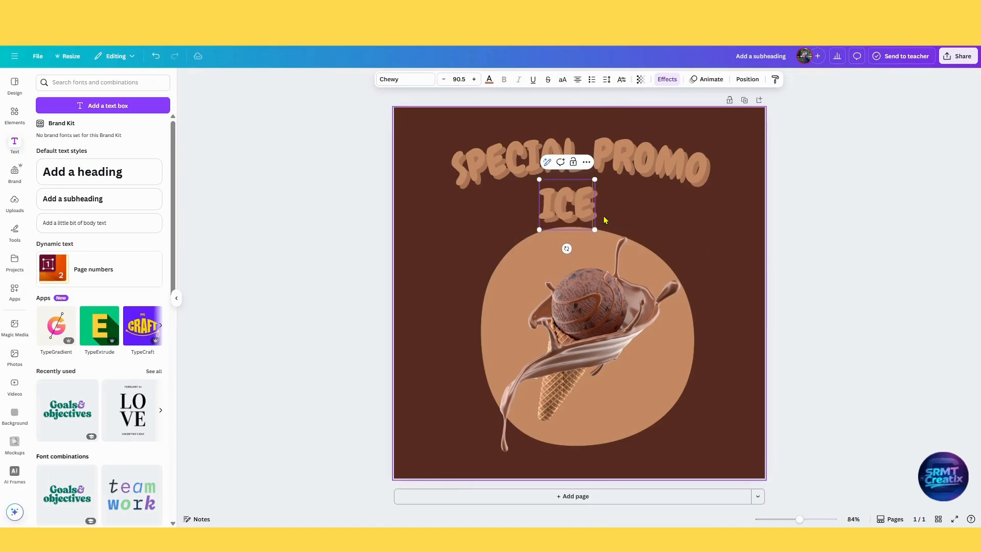
type(" CREAM")
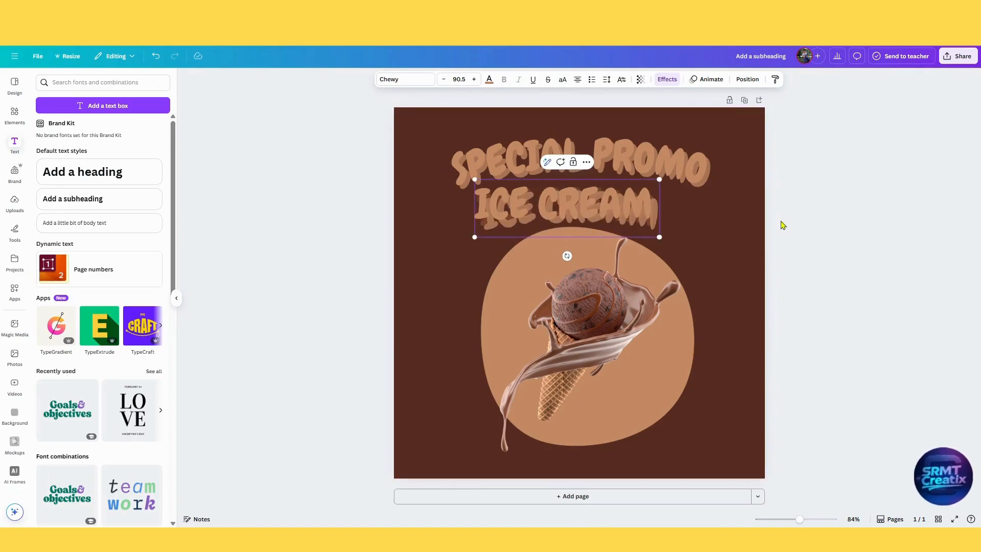
key("Escape")
Remove the shadow style from the ICE CREAM text and scale it down to about size 75.8, centred beneath the main heading.
left_click(667, 79)
left_click(61, 136)
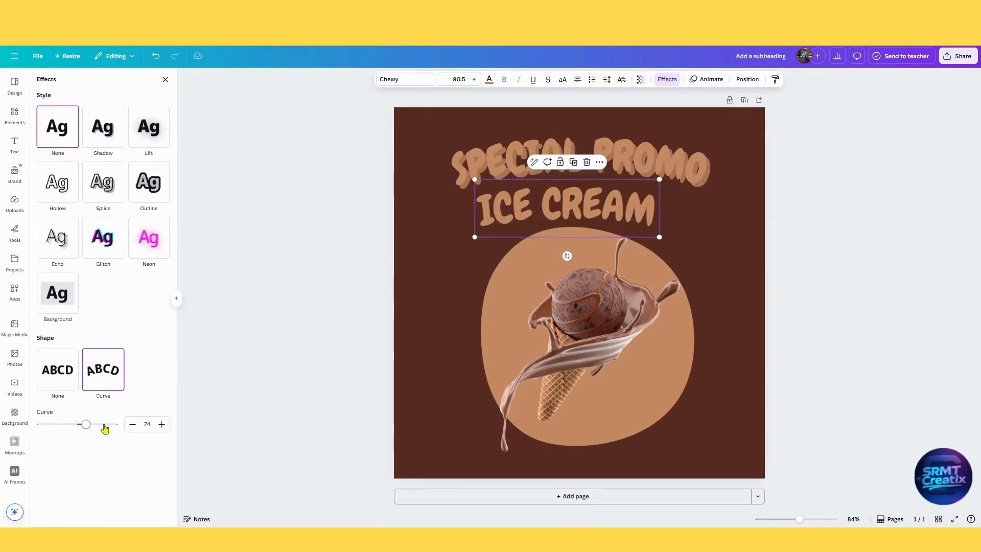
left_click_drag(562, 209, 574, 205)
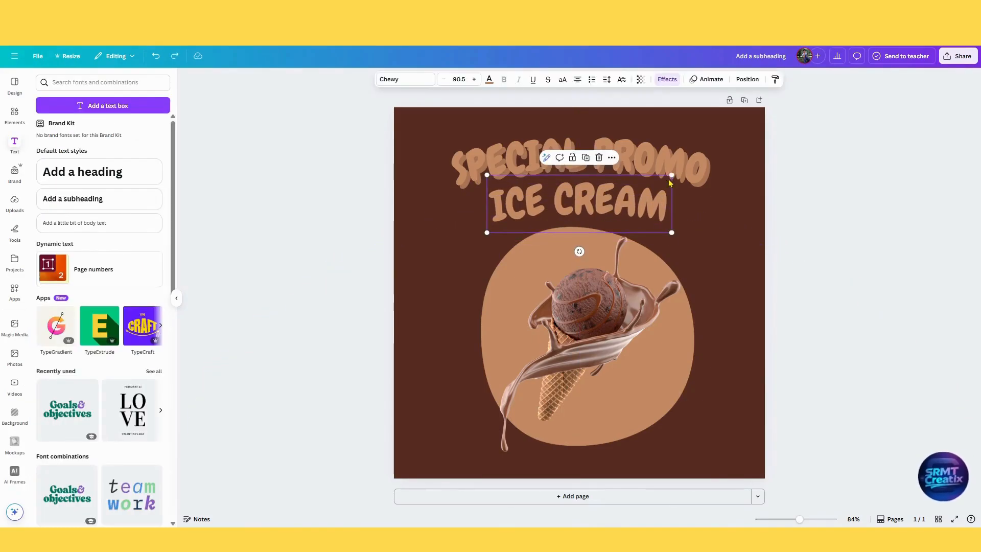
mouse_move(671, 175)
left_mouse_down()
mouse_move(655, 191)
mouse_move(656, 178)
left_mouse_up()
Colour the ICE CREAM text white and nudge it slightly down from the main heading.
left_click(489, 80)
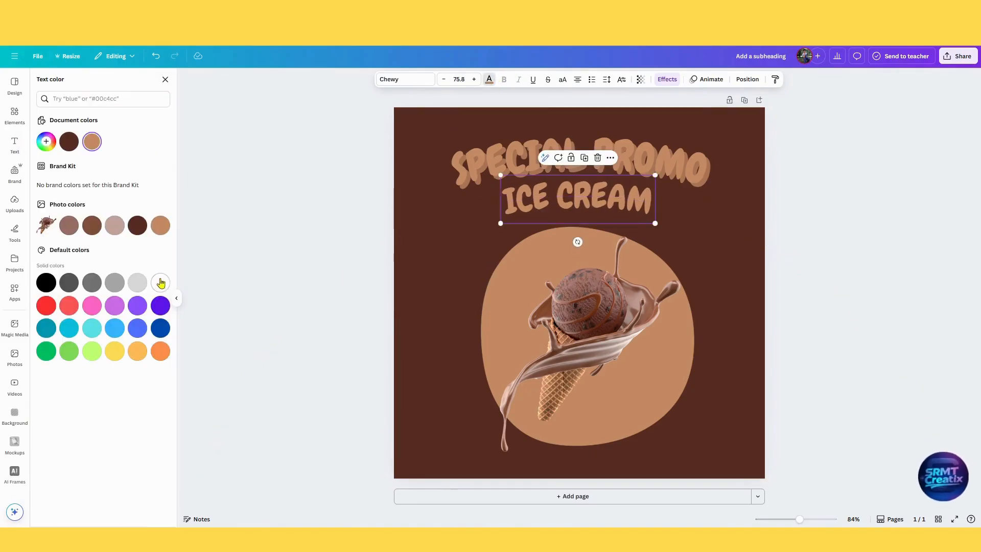
left_click(158, 281)
left_click(900, 288)
left_click(637, 208)
key("Down")
key("Down")
key("Down")
key("Down")
key("Down")
key("Down")
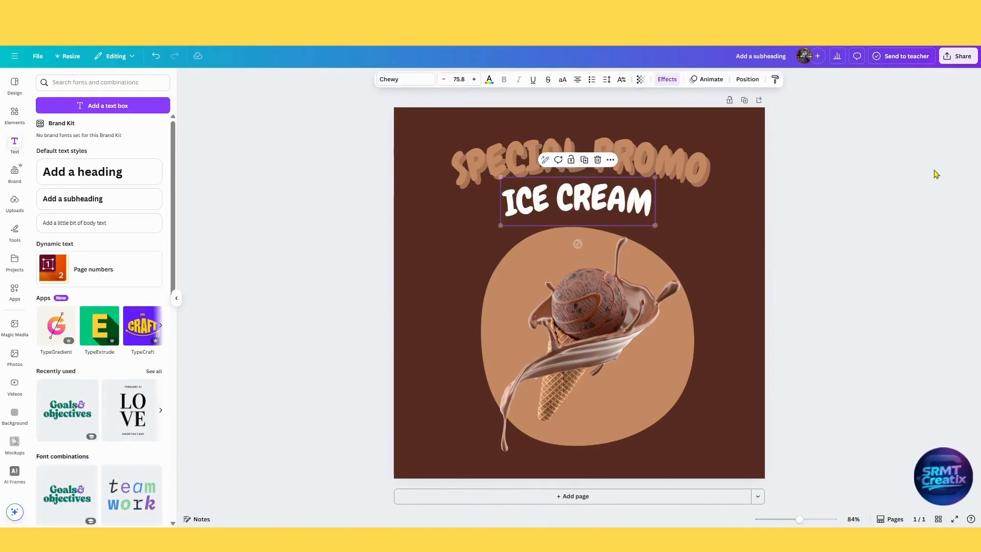
left_click(929, 253)
Select both text lines together and scale them down slightly above the ice cream.
left_click_drag(519, 123, 657, 217)
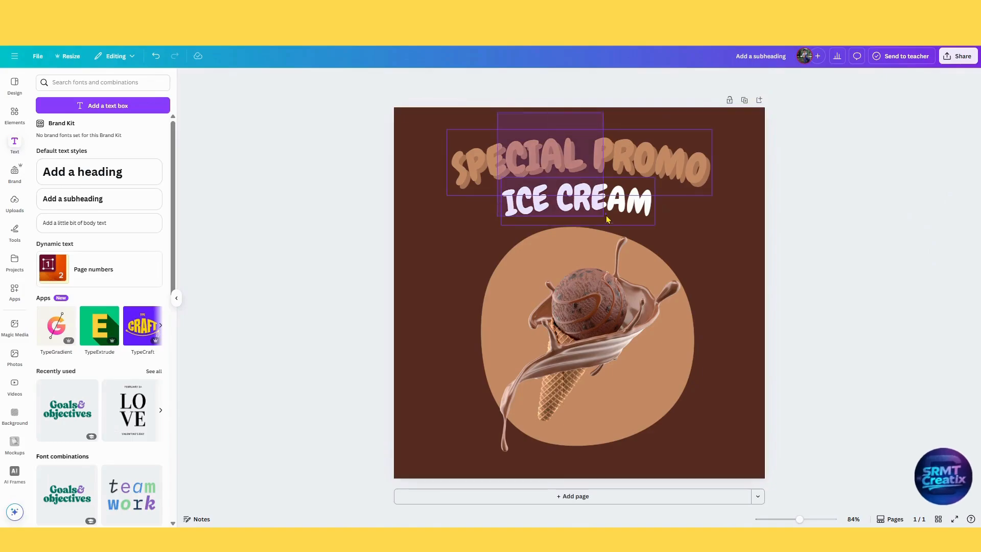
left_click_drag(712, 130, 702, 137)
left_click(805, 145)
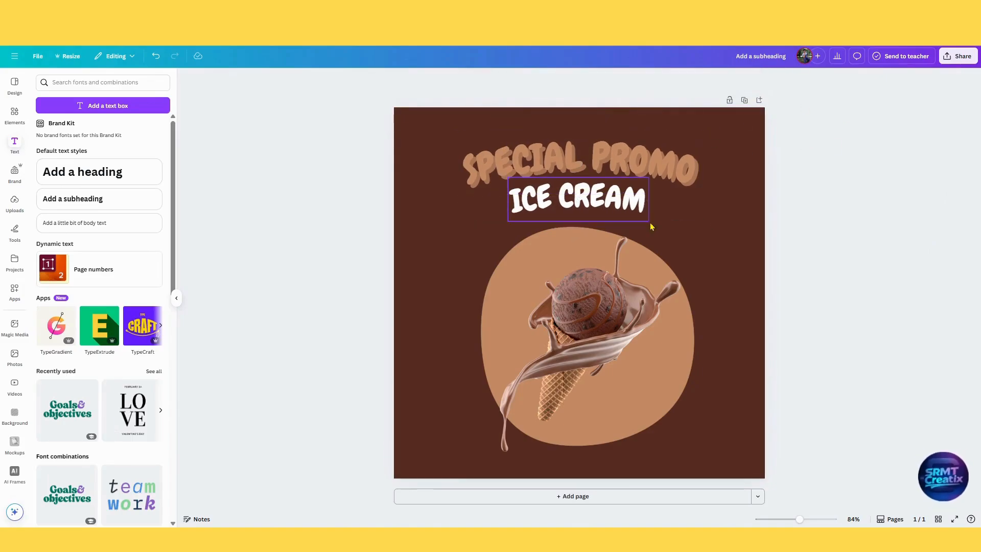
Add the dotted abstract watercolor brushstroke element from the recently used elements and place it over the blob's left edge.
left_click(10, 122)
left_click(160, 149)
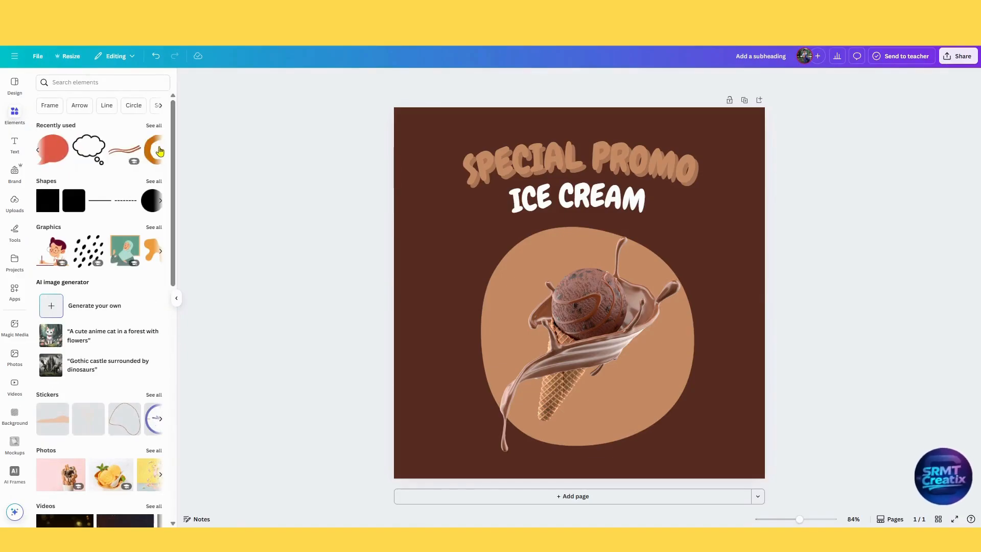
left_click(154, 126)
left_click(113, 235)
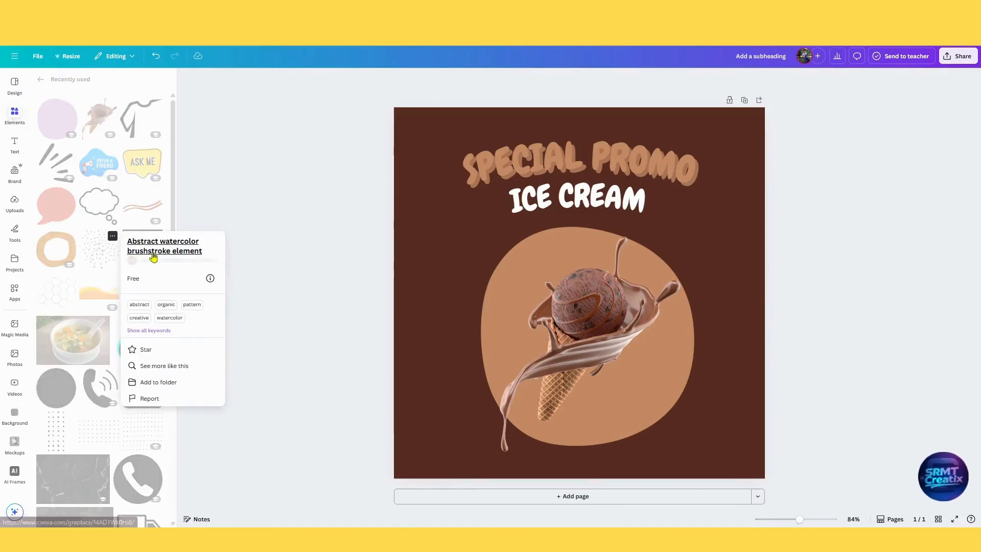
left_click(94, 260)
left_click(94, 260)
left_click(18, 116)
left_click_drag(485, 274, 398, 303)
Colour the dots dusty pink from the photo colours and scale them down at the blob's left edge.
left_click(466, 79)
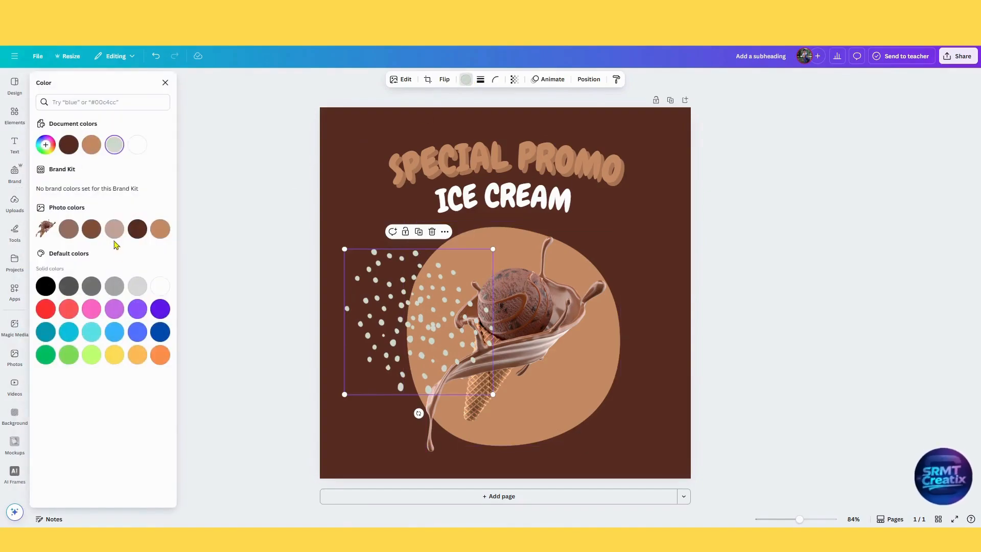
left_click(92, 230)
left_click_drag(480, 277, 452, 293)
left_click_drag(427, 329, 399, 329)
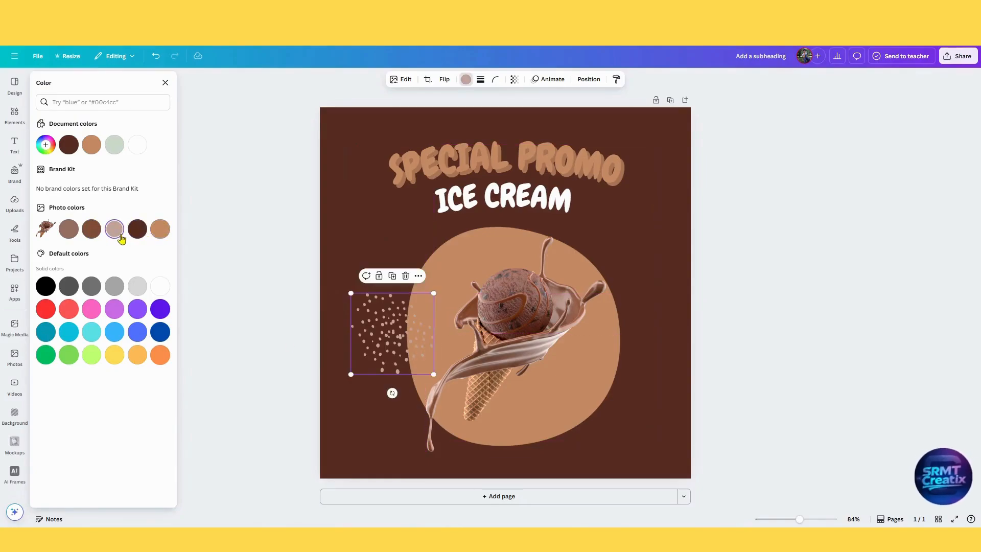
left_click_drag(418, 314, 420, 310)
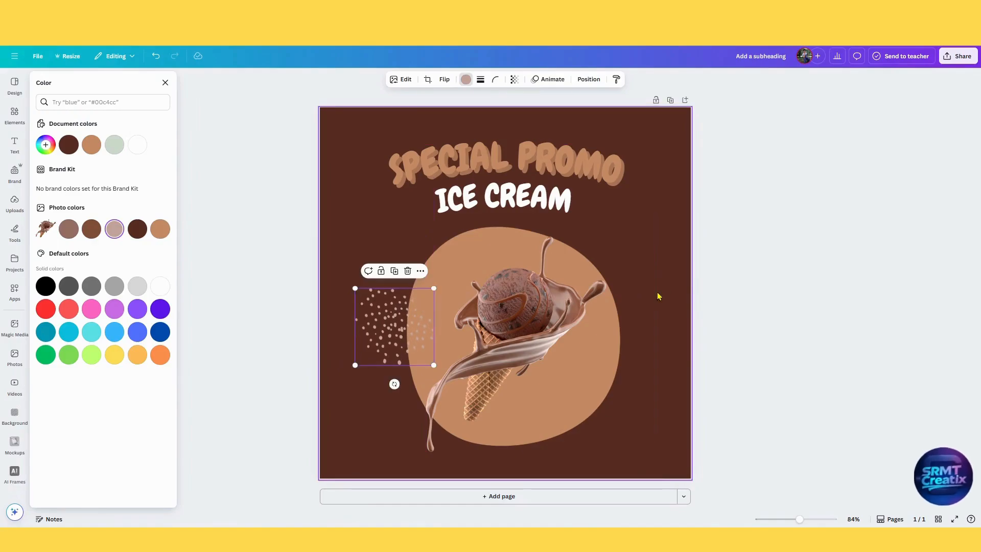
left_click(7, 119)
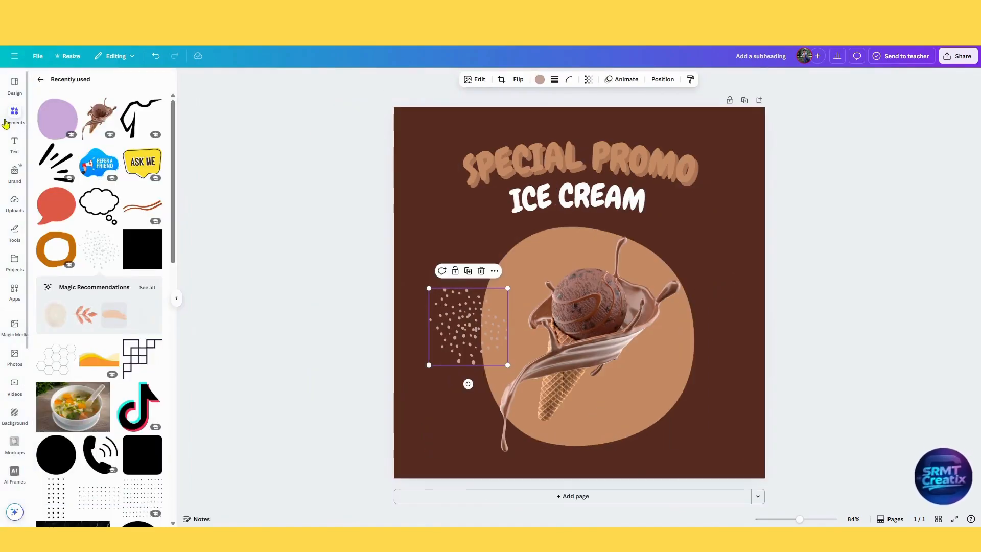
left_click(42, 81)
left_click(50, 152)
left_click_drag(600, 264, 752, 348)
left_click(512, 81)
left_click(523, 101)
key("Delete")
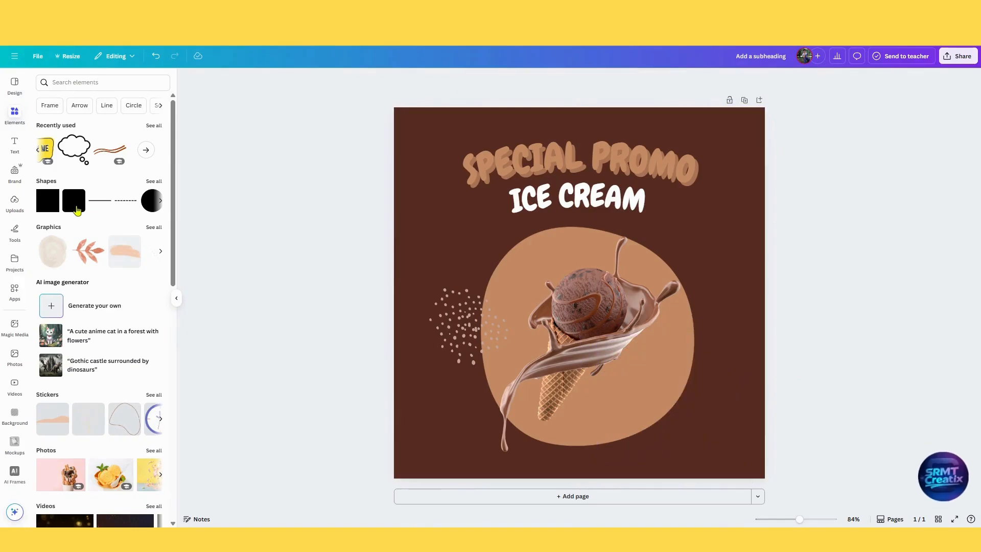
Add the red Speech Bubble graphic from the recently used elements and open its details.
left_click(84, 140)
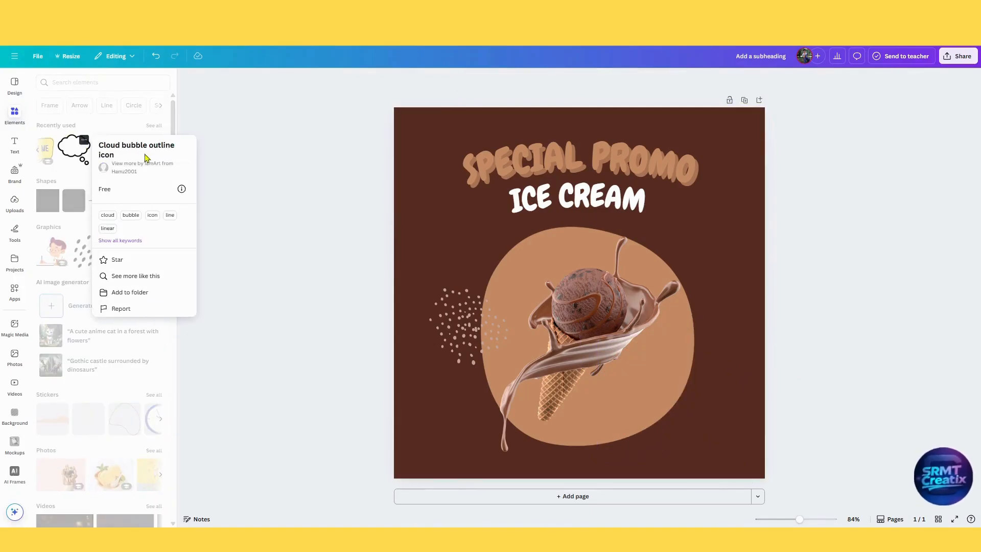
left_click(47, 149)
left_click(38, 151)
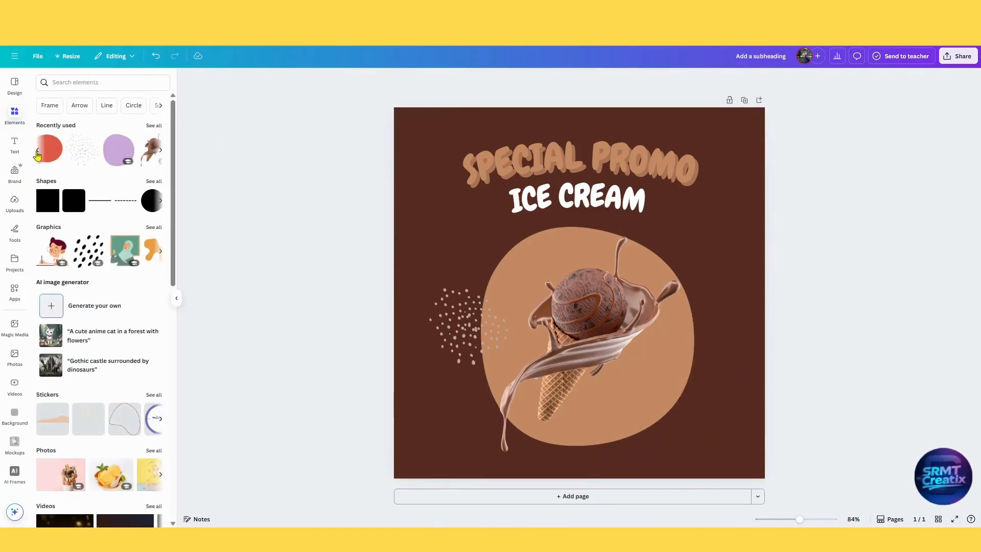
left_click(51, 149)
left_click(62, 139)
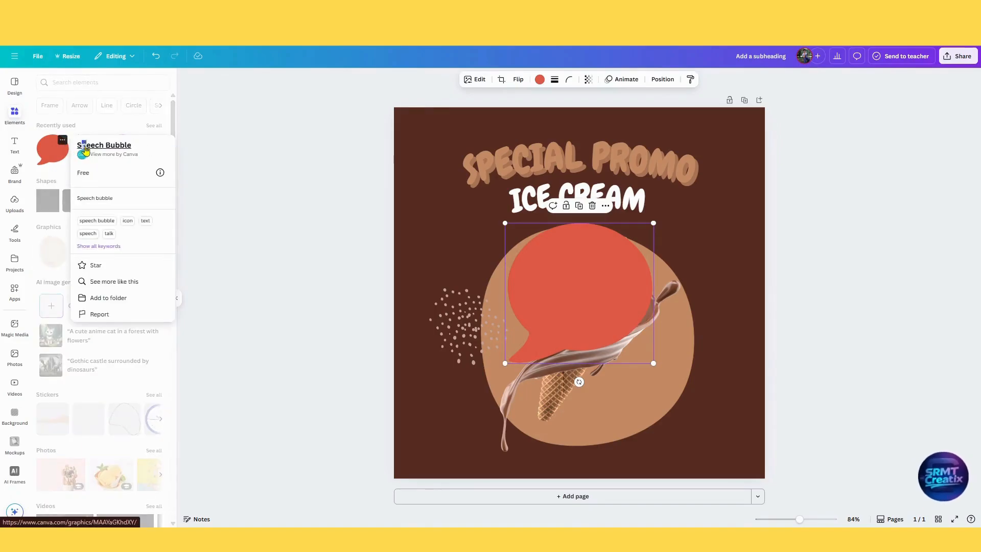
left_click(89, 146)
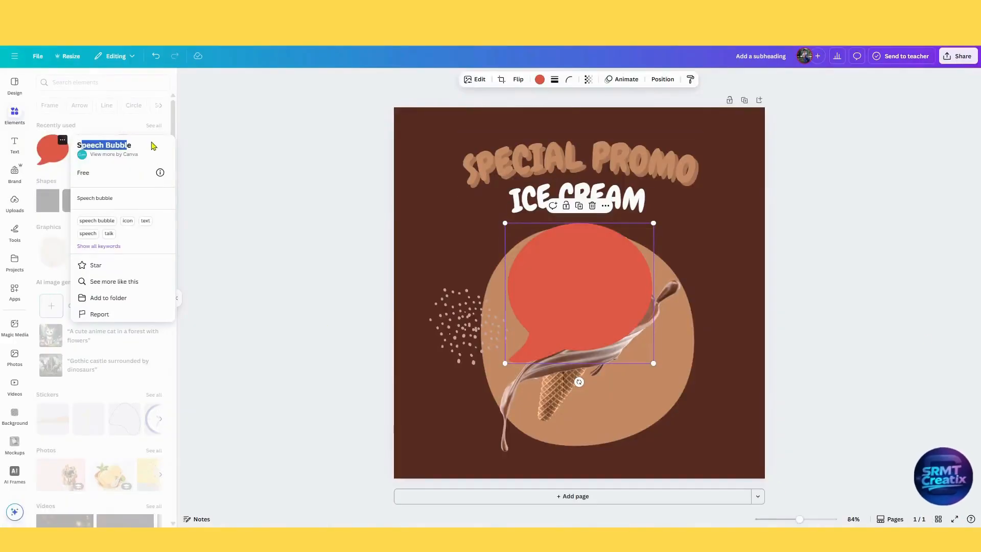
Copy the graphic's name, search the elements for "Speech Bubble" and look through the matching graphics for a suitable bubble.
left_click_drag(154, 146, 95, 148)
key("ctrl+c")
left_click(153, 83)
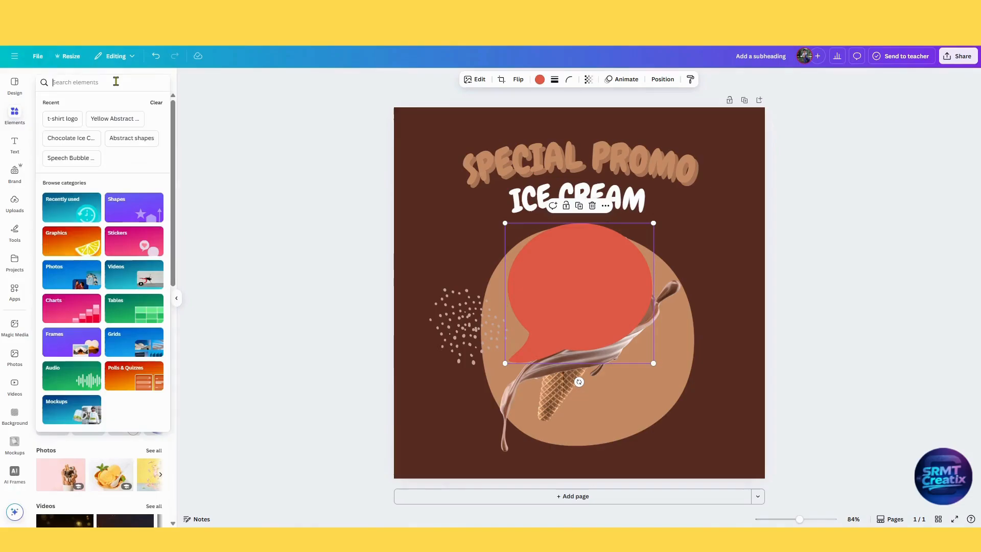
key("ctrl+v")
key("Return")
left_click(63, 102)
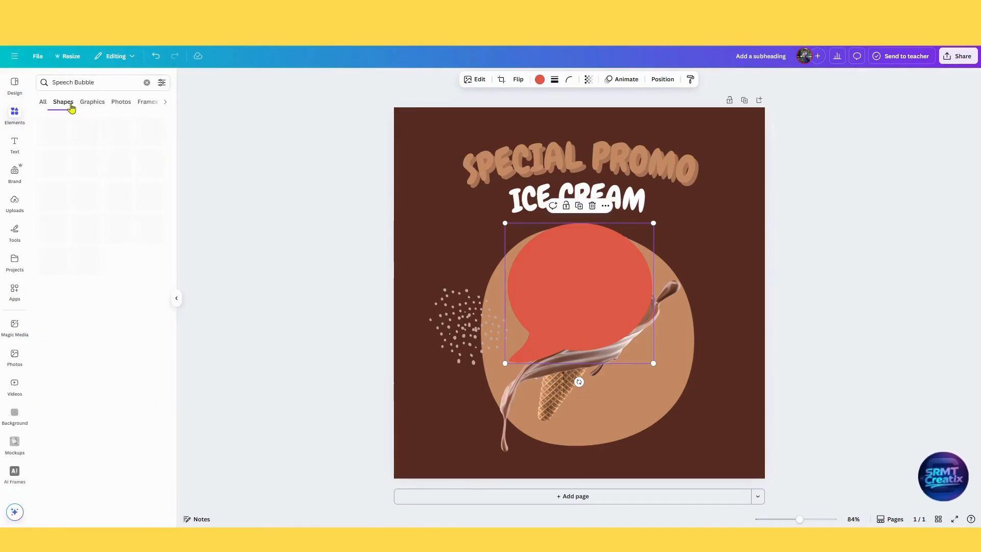
left_click(88, 107)
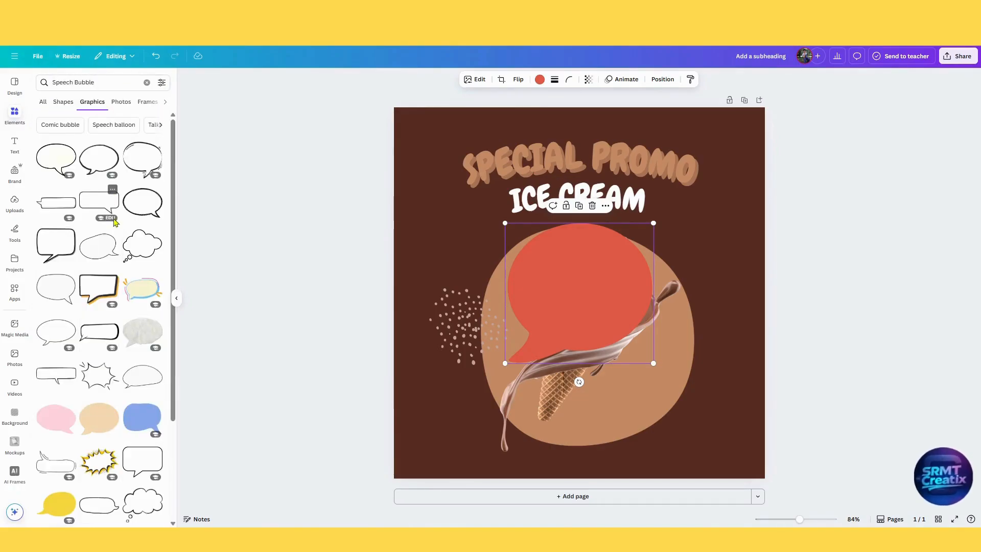
scroll(143, 265, "down", 5)
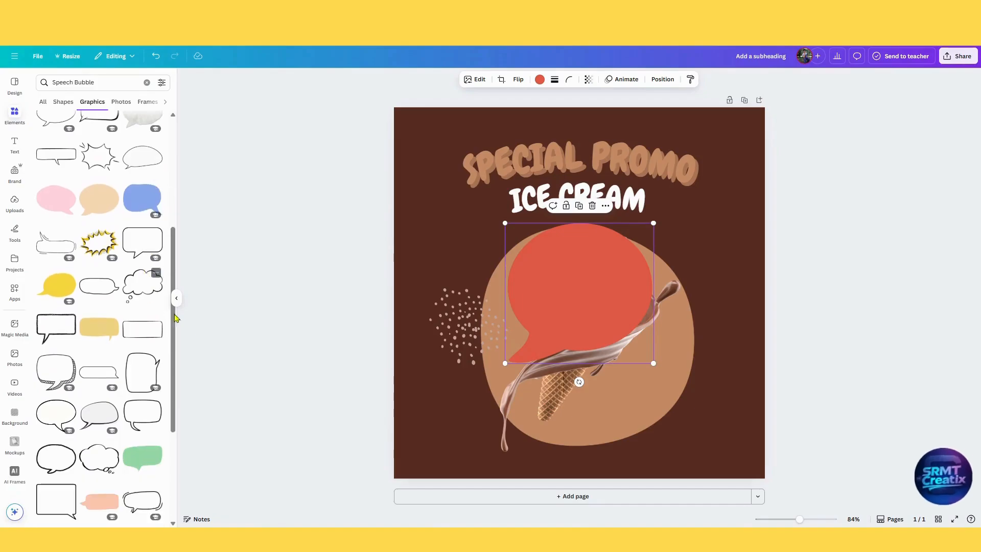
scroll(171, 428, "down", 2)
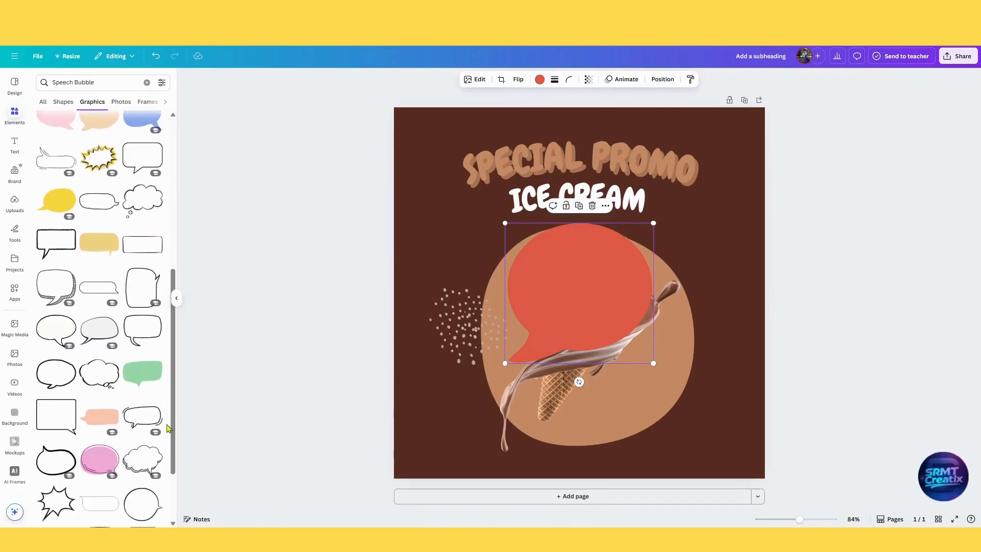
scroll(169, 428, "down", 5)
scroll(164, 430, "up", 15)
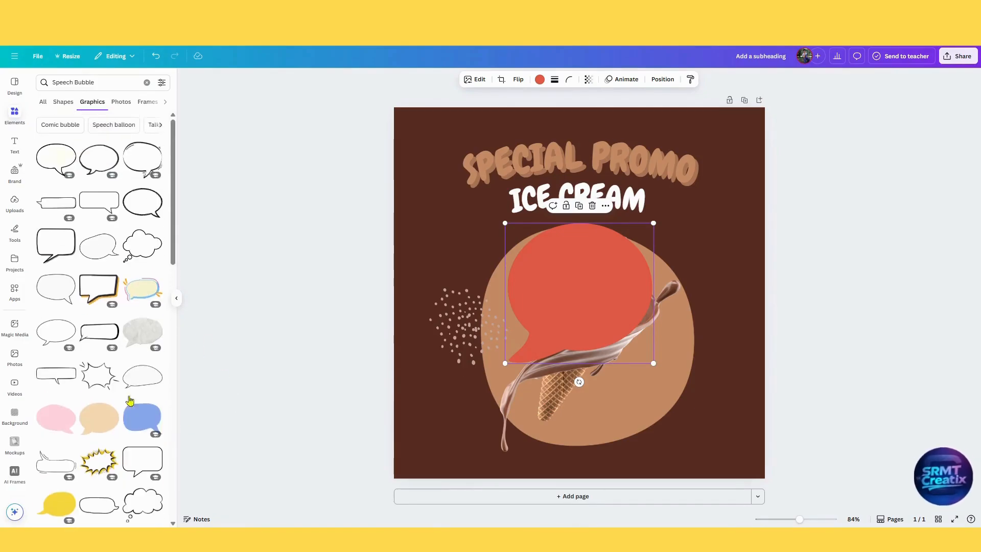
Replace the red speech bubble with a black-outlined white thought cloud in the lower right corner of the page.
left_click(139, 255)
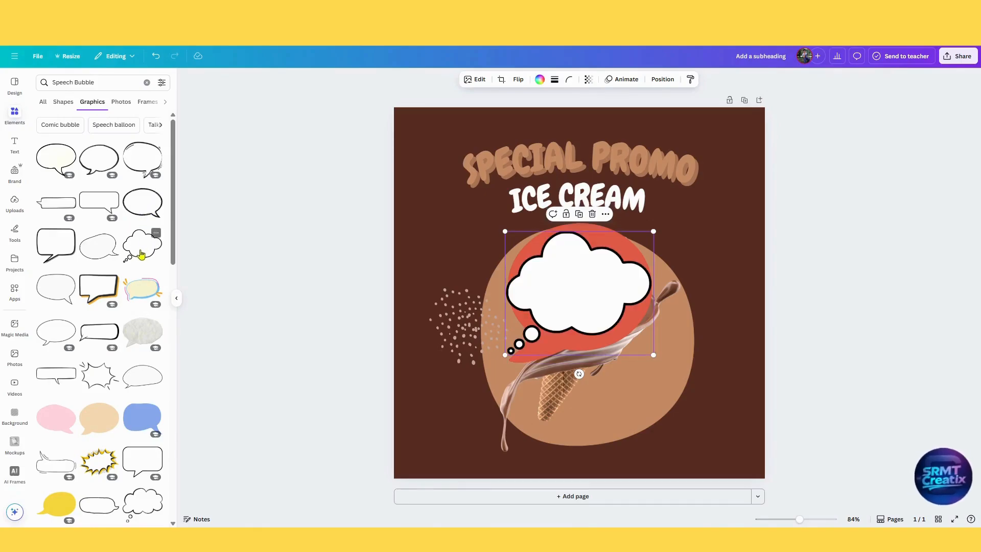
left_click_drag(546, 269, 561, 313)
left_click(552, 238)
key("Delete")
left_click_drag(612, 333, 688, 405)
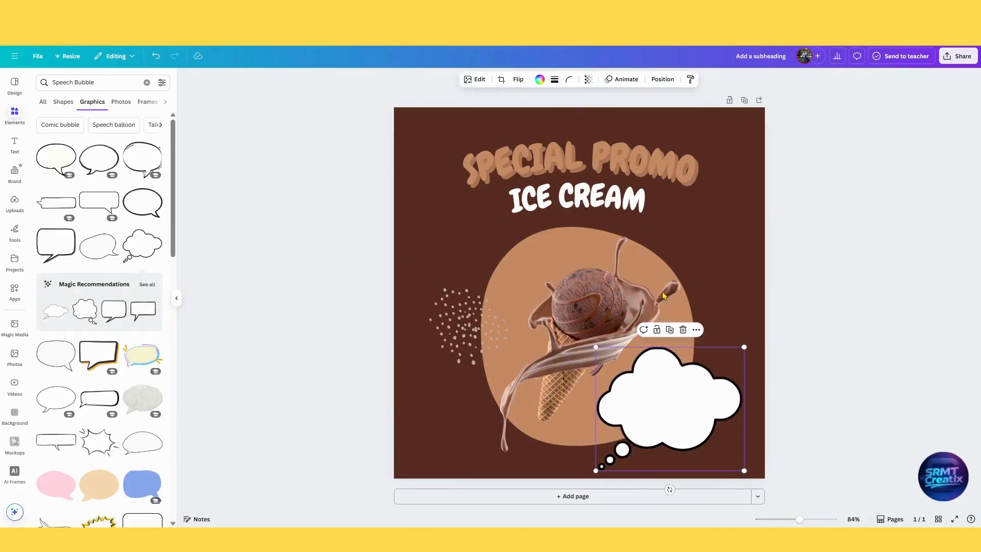
Flip the thought cloud horizontally, fill it with the tan document colour and check its border options.
left_click(518, 79)
left_click(528, 99)
left_click(539, 79)
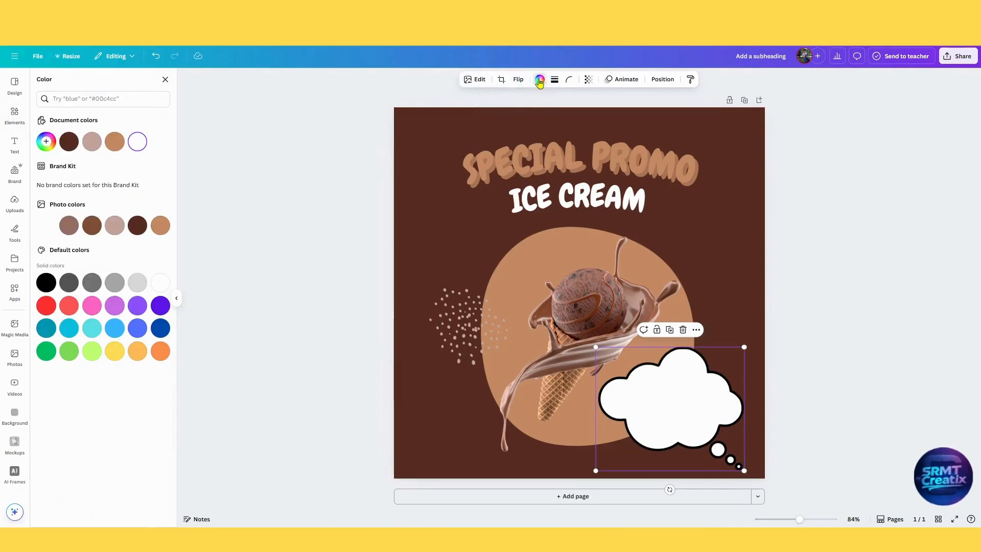
left_click(115, 142)
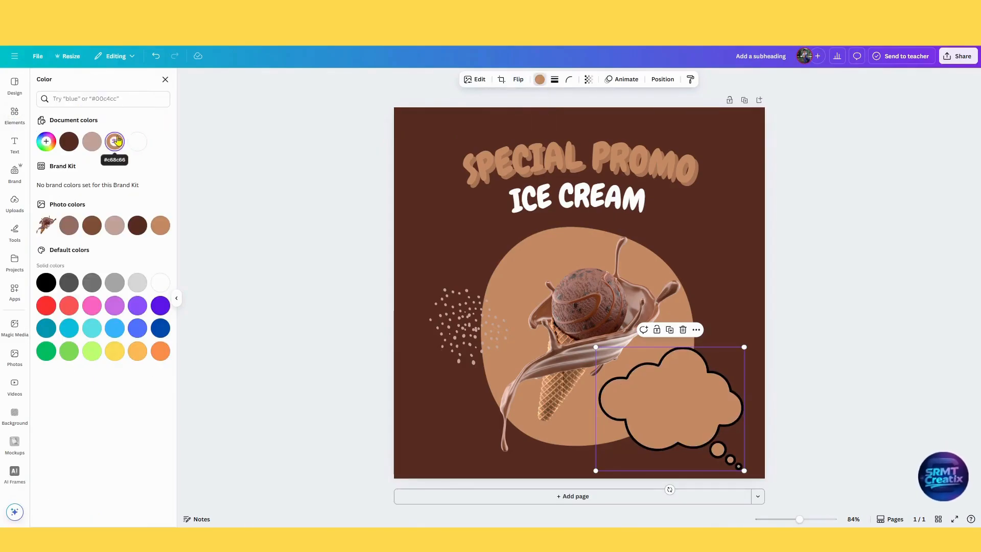
left_click(554, 79)
left_click(834, 344)
left_click(676, 400)
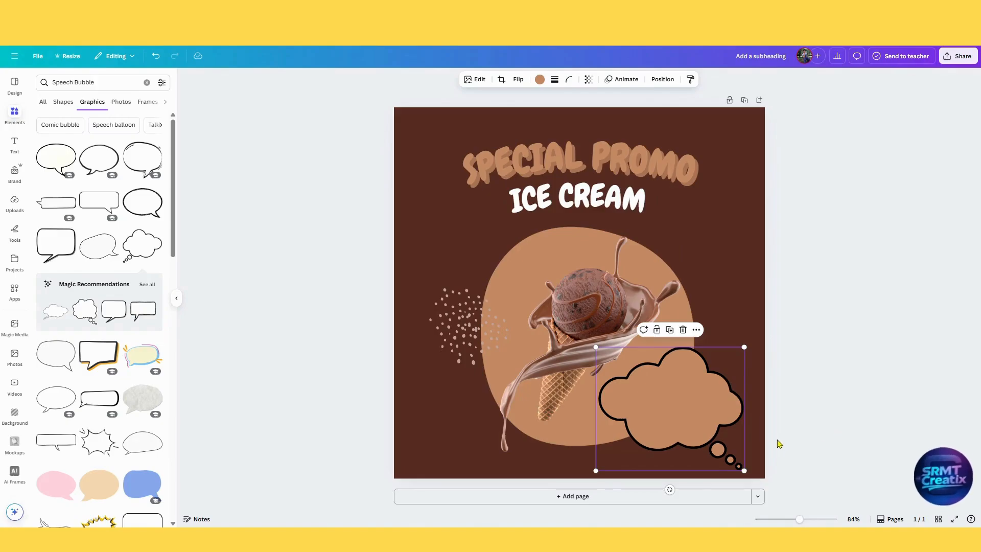
Delete the tan thought cloud, then try a thinner-outlined white cloud bubble and remove it as well.
left_click_drag(683, 411, 529, 254)
key("Delete")
scroll(132, 227, "down", 5)
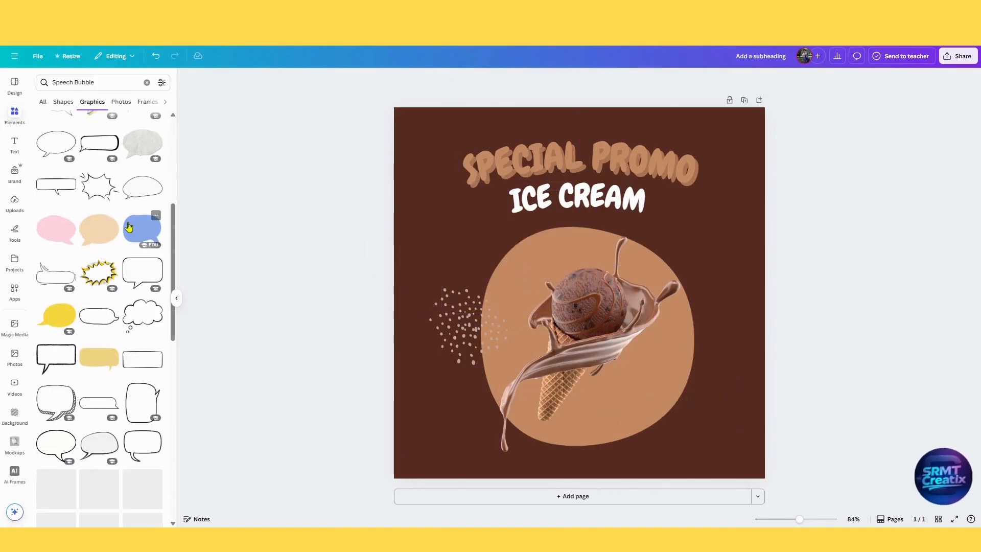
scroll(131, 225, "up", 2)
left_click(56, 139)
left_click(538, 80)
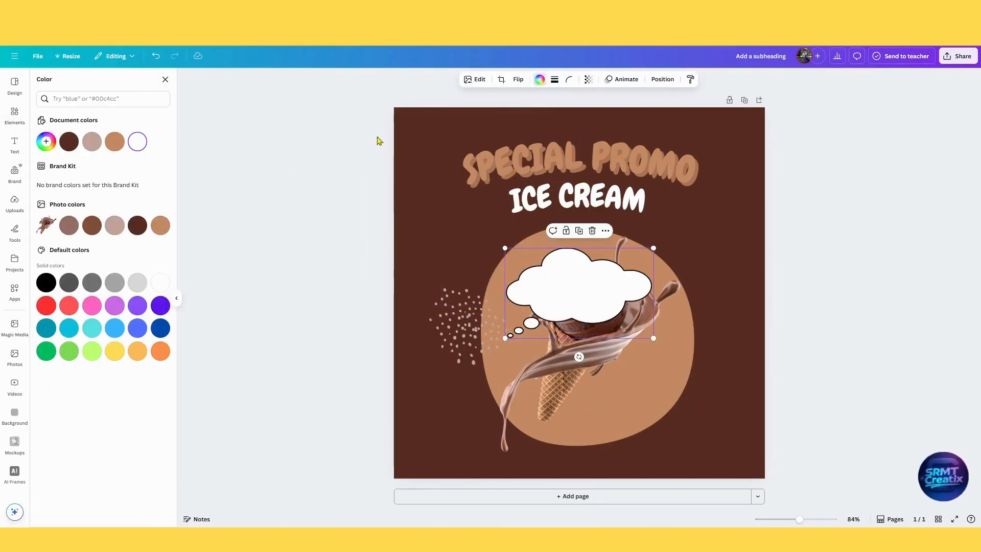
key("Delete")
Add a tan rounded thought bubble with two small dots and place it in the lower right corner of the page.
scroll(126, 236, "down", 5)
scroll(128, 238, "down", 2)
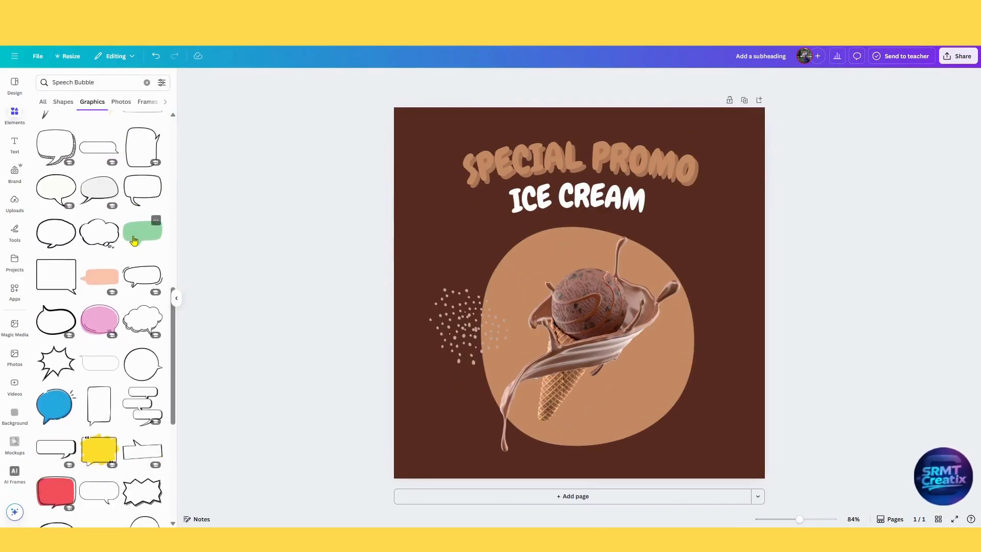
scroll(138, 281, "down", 10)
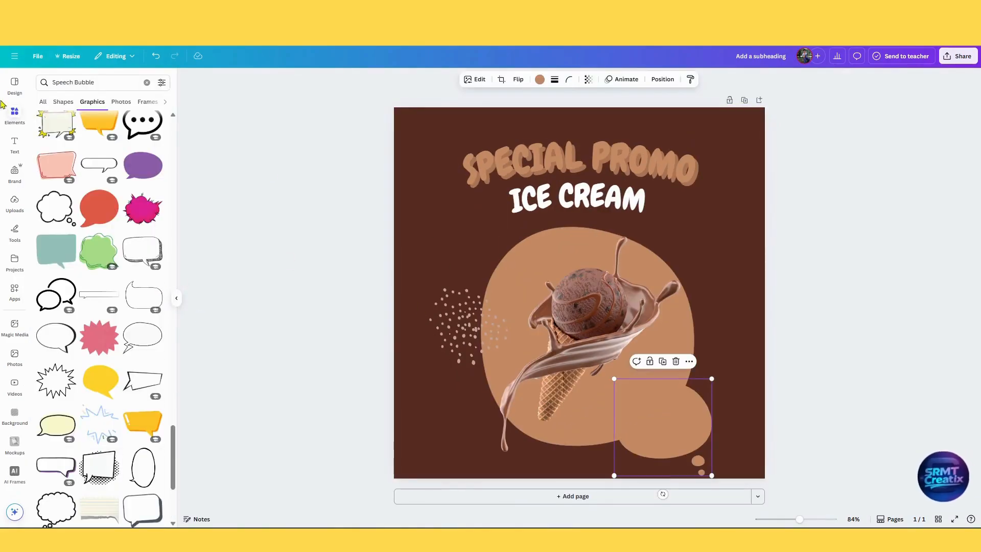
left_click(13, 121)
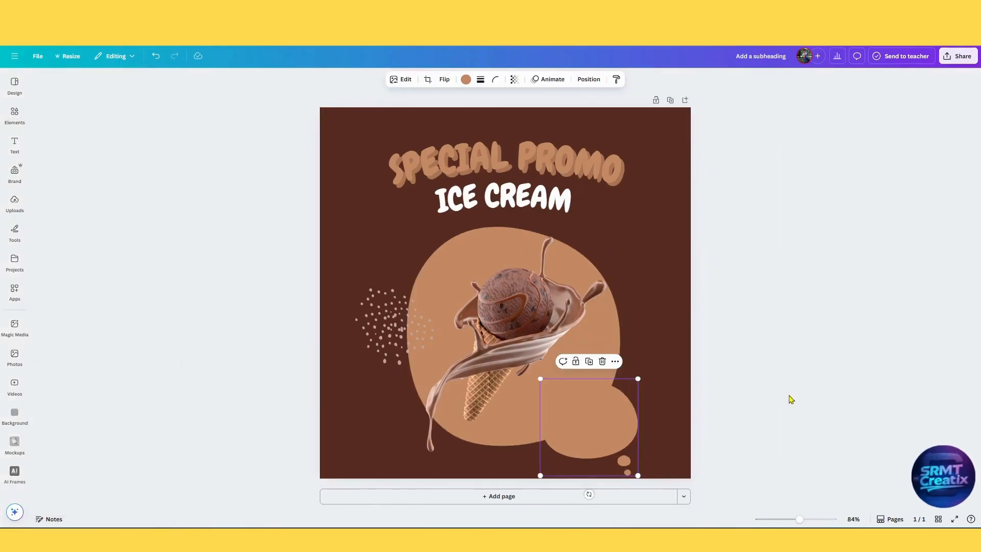
left_click_drag(618, 429, 665, 408)
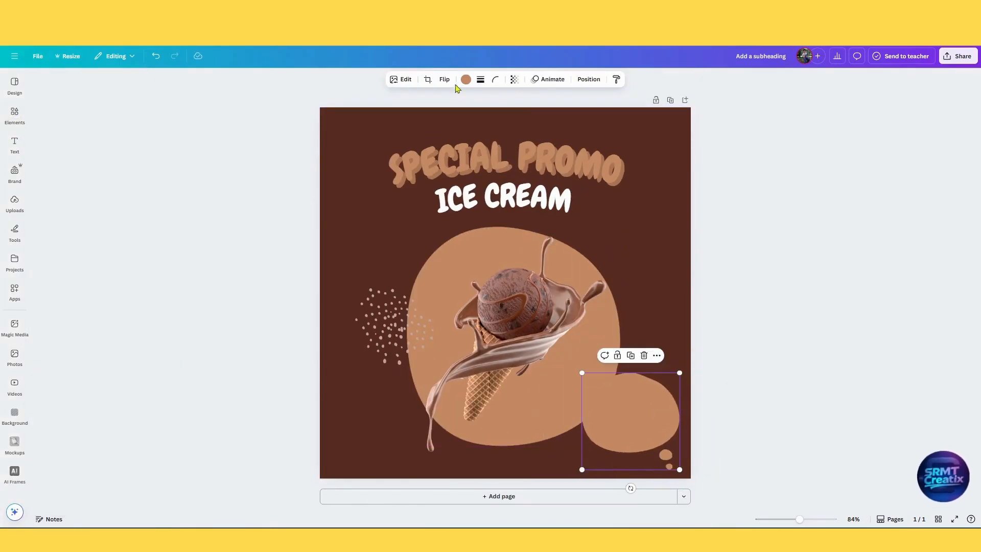
Colour the thought bubble dusty pink and scale it down slightly, overlapping the blob's lower right edge.
left_click(465, 88)
left_click(134, 230)
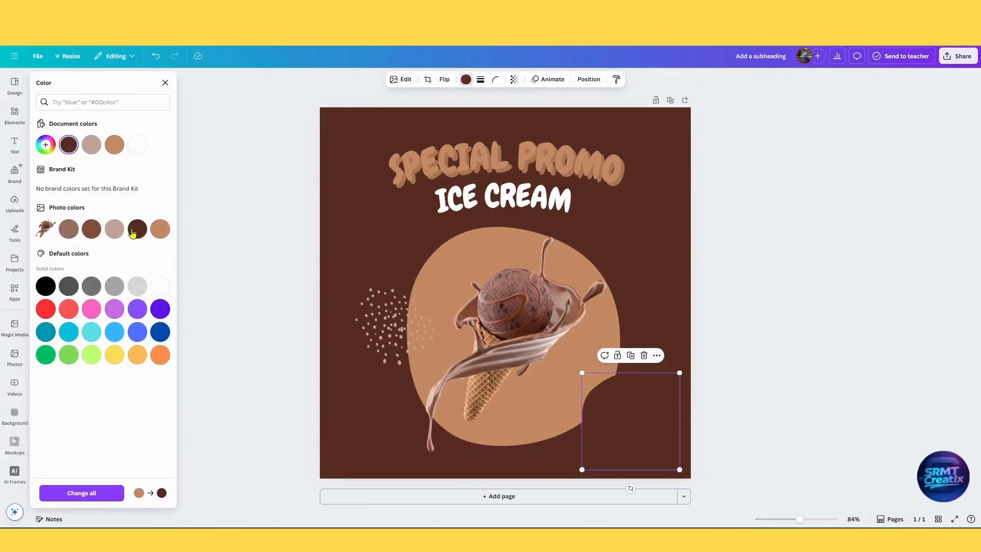
left_click(114, 228)
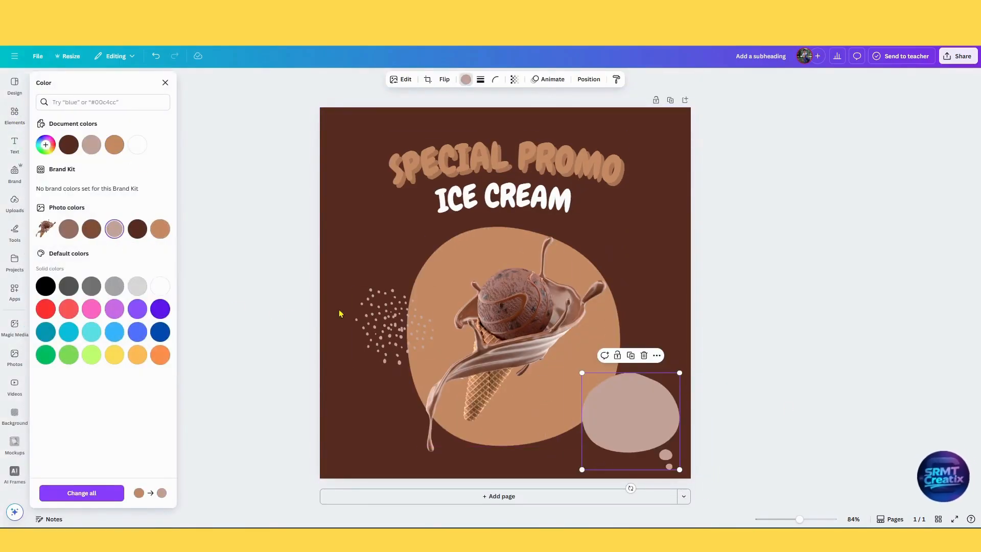
left_click(92, 152)
left_click_drag(661, 372, 654, 381)
mouse_move(641, 415)
left_mouse_down()
mouse_move(615, 410)
mouse_move(626, 415)
left_mouse_up()
left_click_drag(639, 380, 627, 409)
left_click(867, 434)
left_click(867, 433)
Add a subheading text reading "$5.99".
left_click(15, 144)
left_click(94, 196)
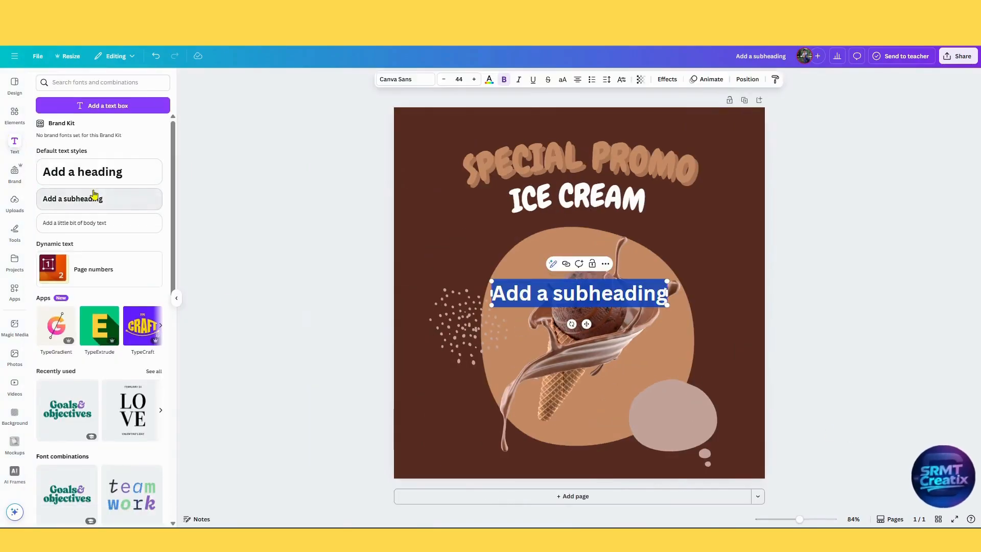
type("o")
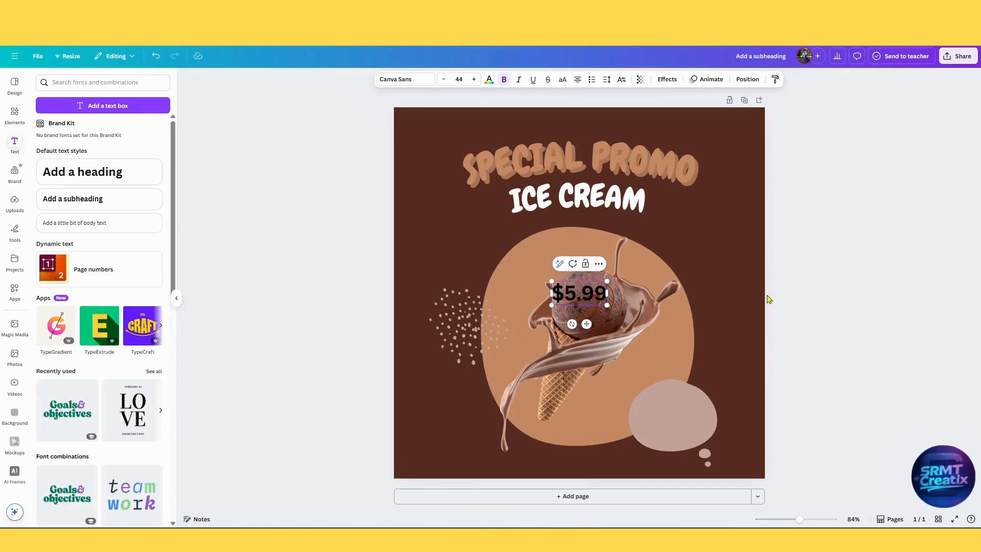
Set the "$5.99" text in the Chewy font, move it into the pink thought bubble and enlarge it to fit.
left_click(405, 79)
left_click(59, 190)
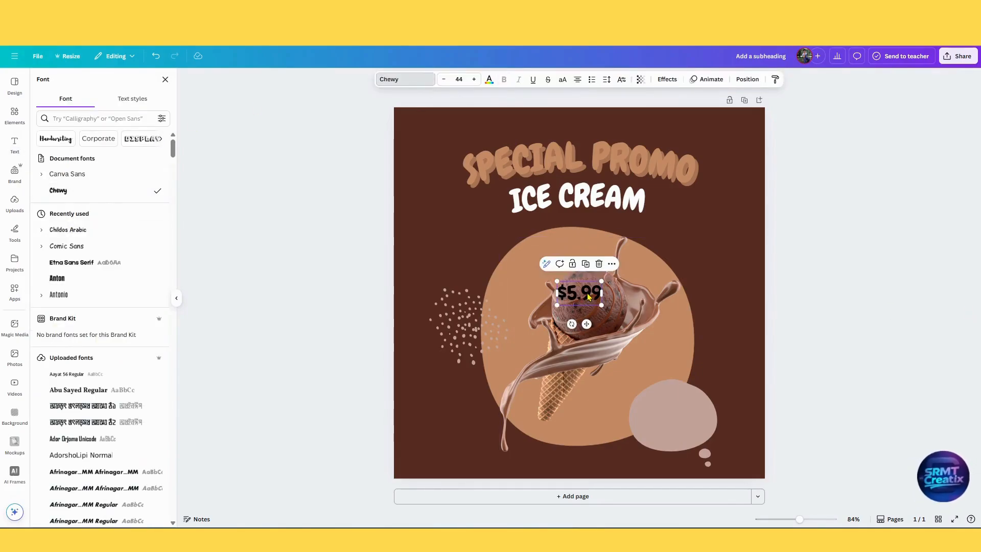
left_click_drag(589, 296, 703, 411)
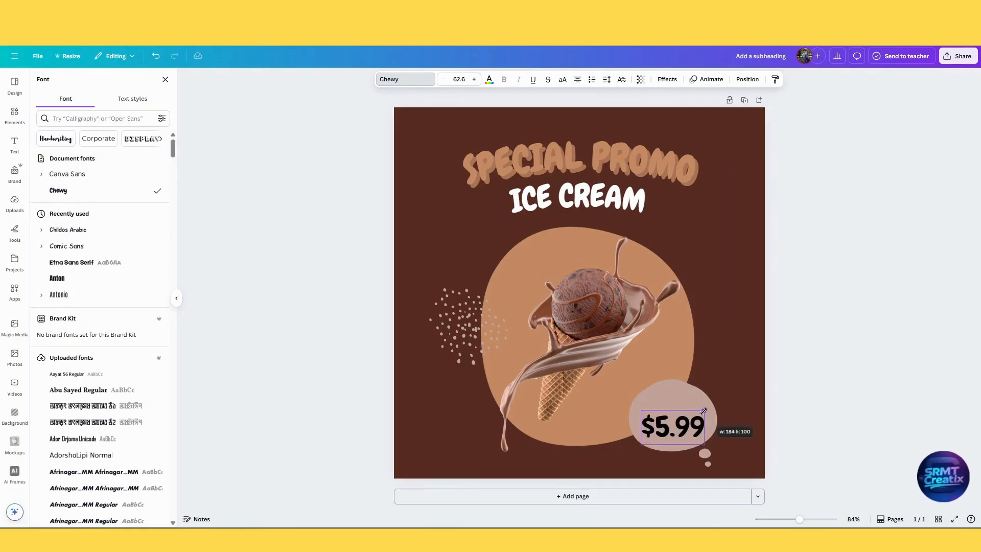
Colour the "$5.99" text white and fine-tune its position inside the thought bubble.
left_click(488, 79)
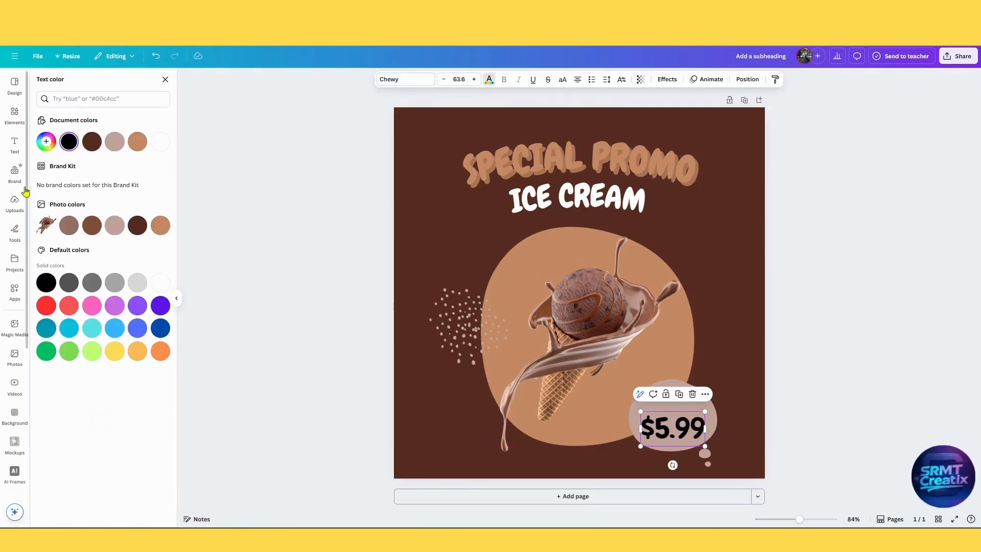
left_click(310, 231)
left_click_drag(692, 435, 694, 437)
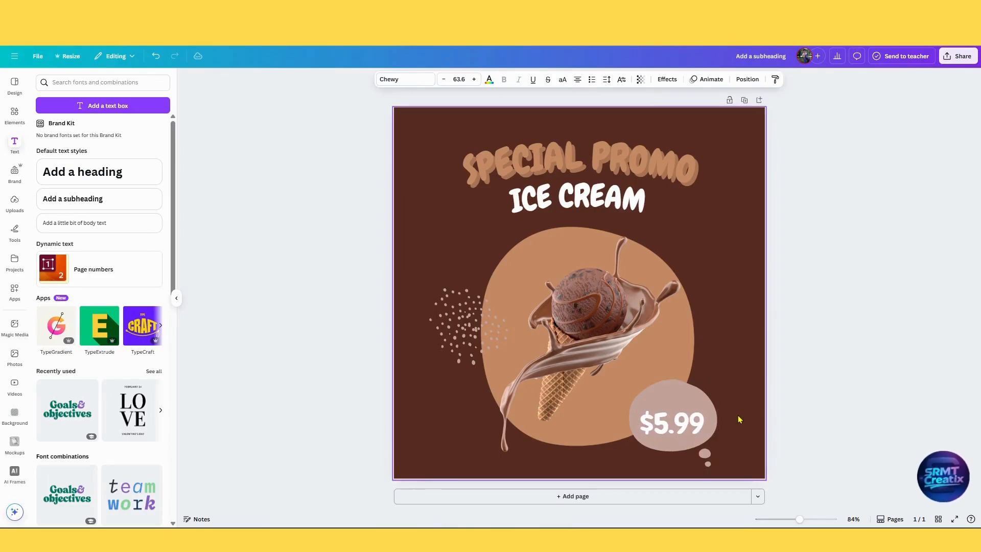
left_click(772, 410)
Duplicate the price text slightly above the original and change the copy's wording to "ONLY".
left_click_drag(691, 432, 691, 414, "alt")
double_click(691, 414)
type("onl")
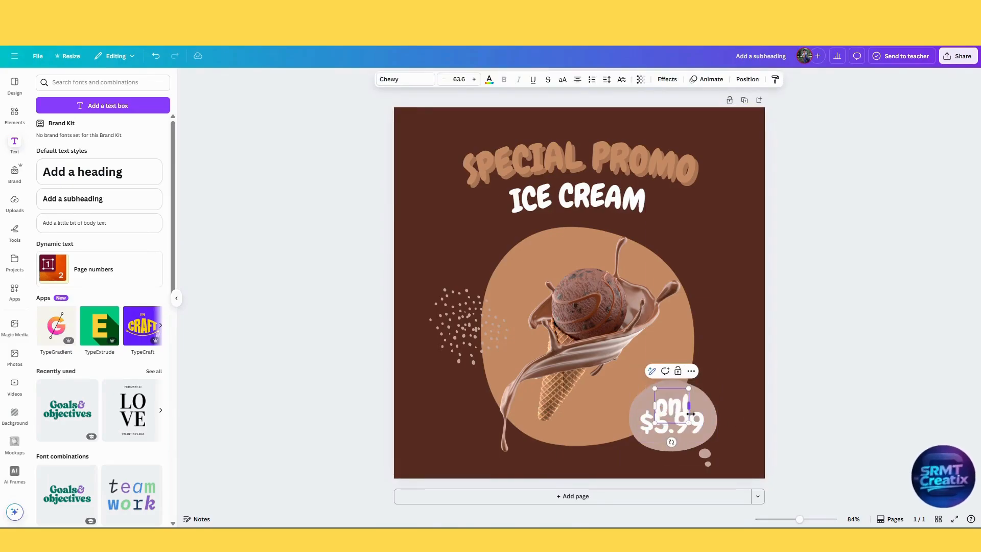
key("BackSpace")
key("BackSpace")
key("BackSpace")
left_click(739, 443)
left_click(675, 404)
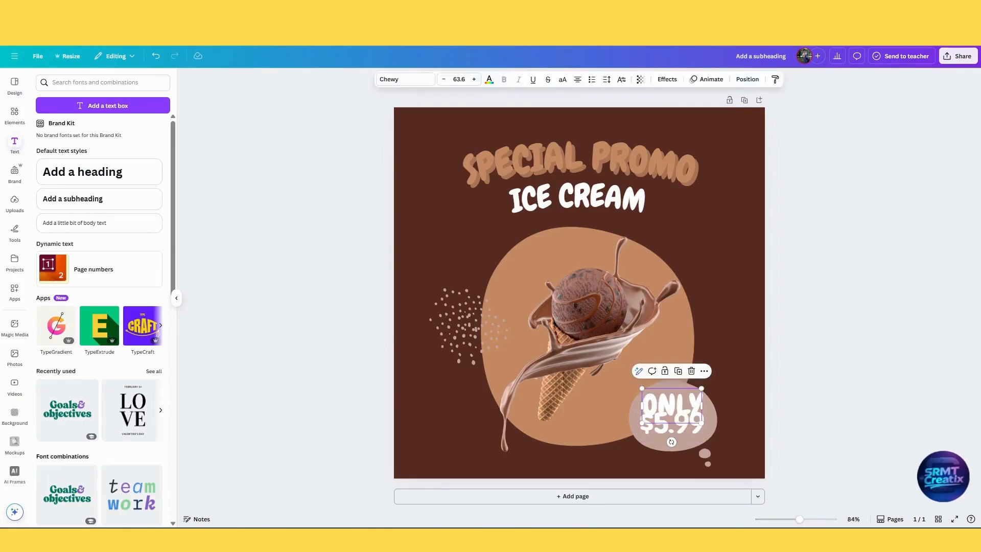
Try Comic Sans Bold on "ONLY", scale the text down, and set its font to Childos Arabic in bold.
left_click(410, 82)
left_click(67, 229)
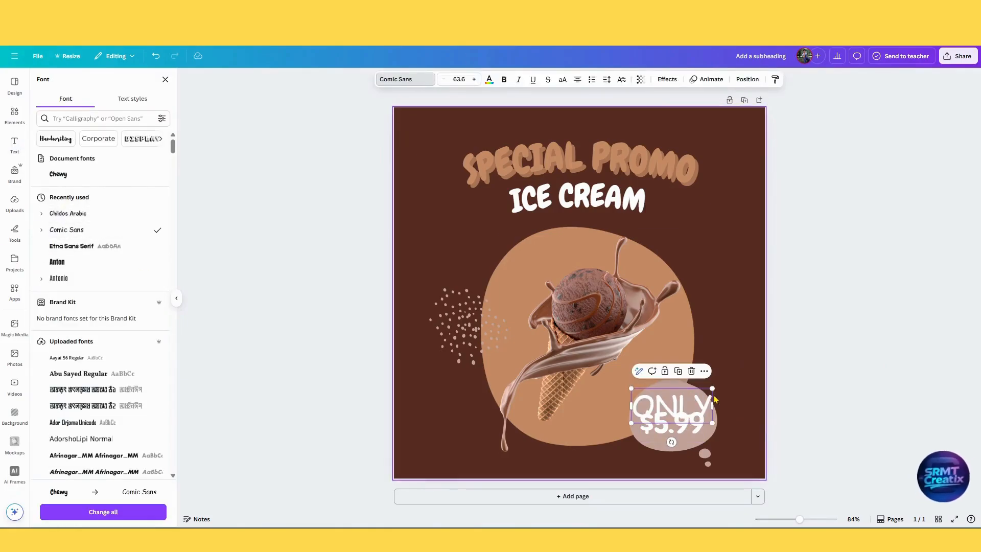
left_click(62, 262)
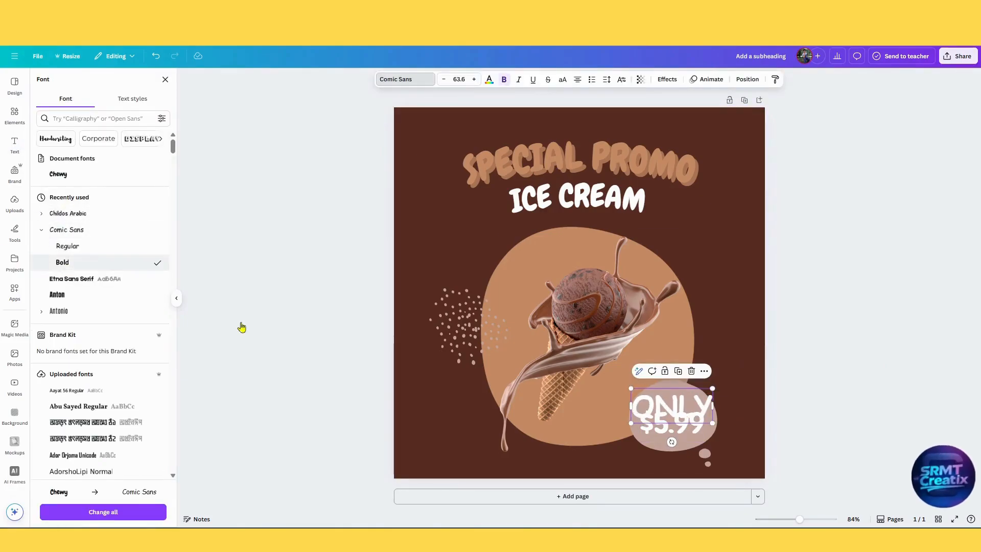
left_click_drag(711, 388, 686, 396)
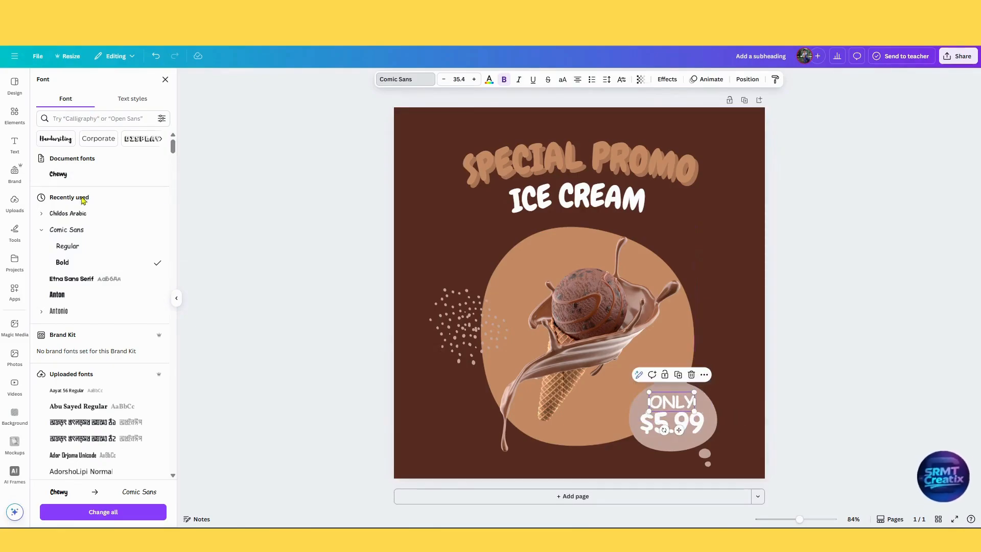
left_click(82, 214)
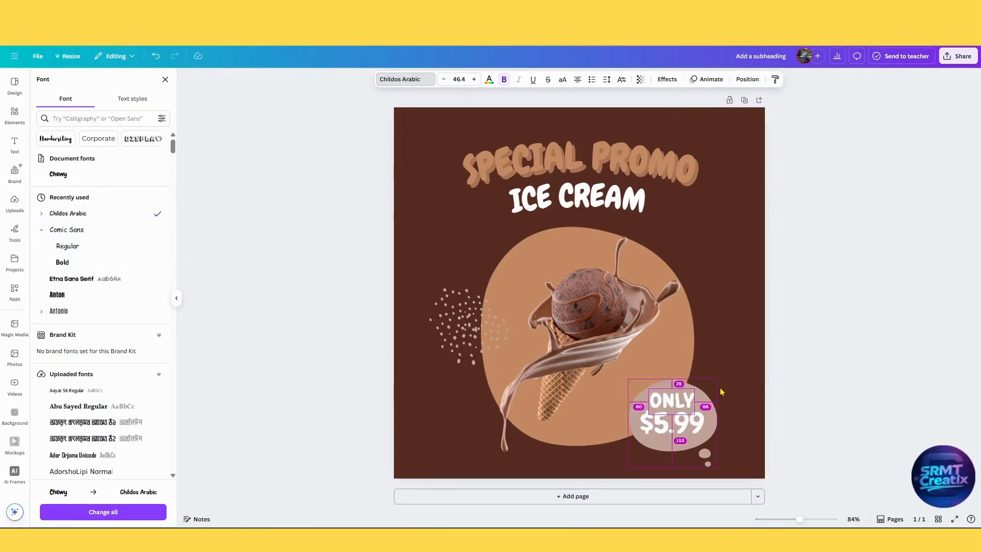
left_click(720, 389)
Nudge "$5.99" and "ONLY" slightly downward so both lines sit evenly inside the bubble.
left_click(693, 424)
key("Down")
key("Down")
key("Down")
key("Down")
left_click(802, 399)
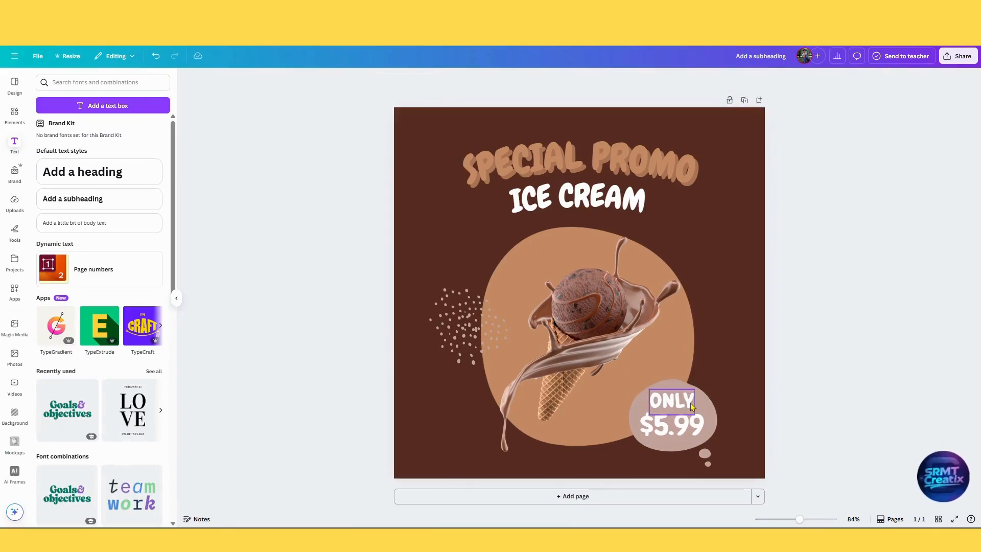
left_click(693, 406)
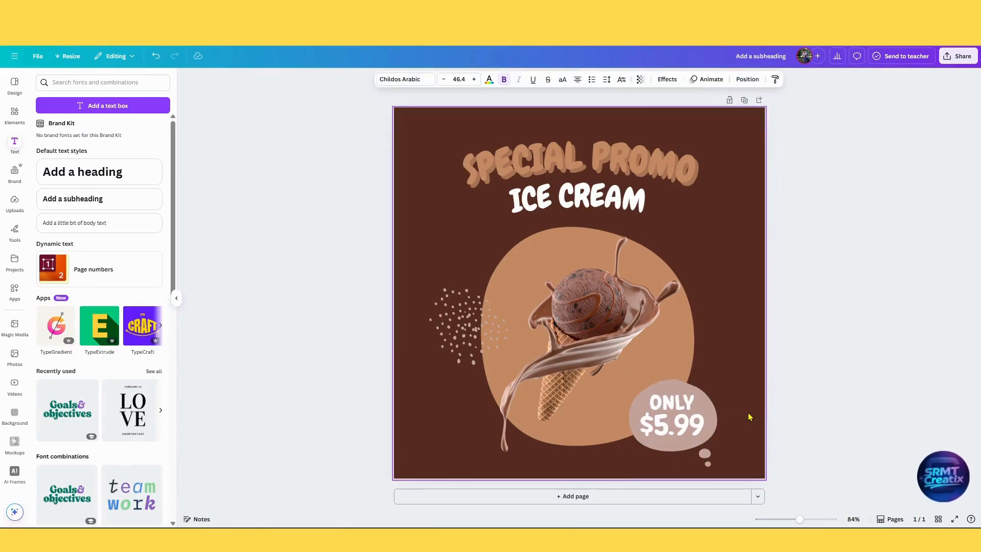
left_click(799, 391)
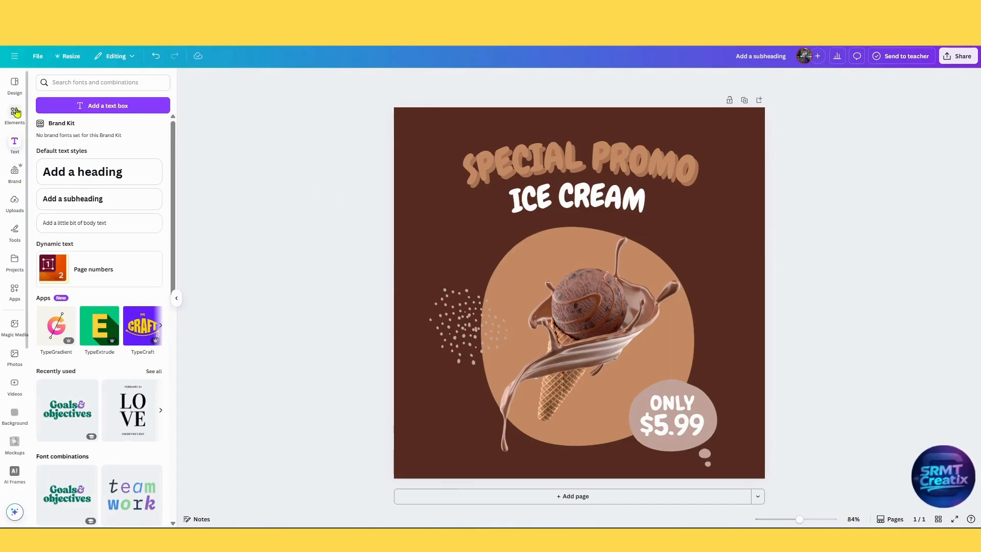
Add the wavy double-line graphic from the recently used elements to the page.
left_click(17, 112)
left_click(15, 143)
left_click(16, 113)
left_click(147, 83)
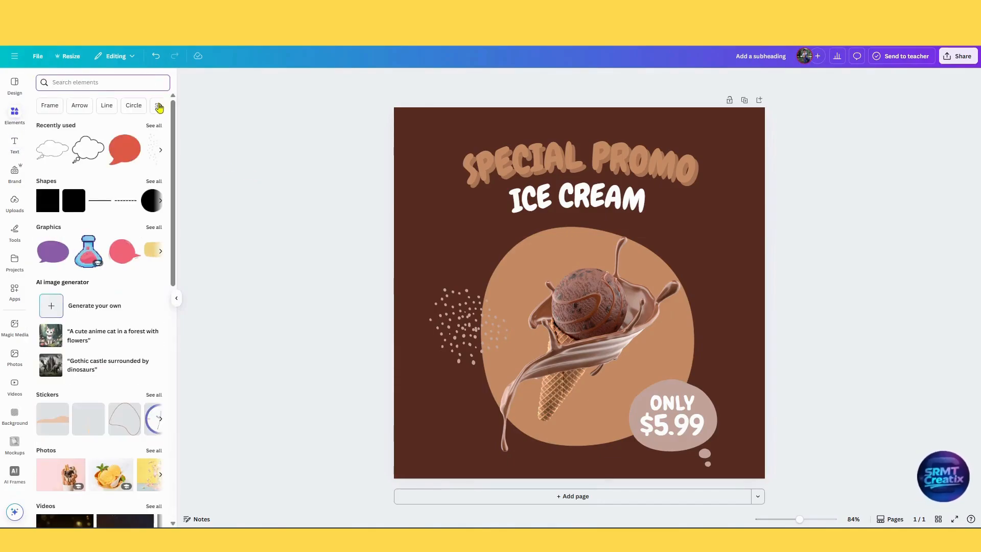
left_click(161, 151)
left_click(161, 151)
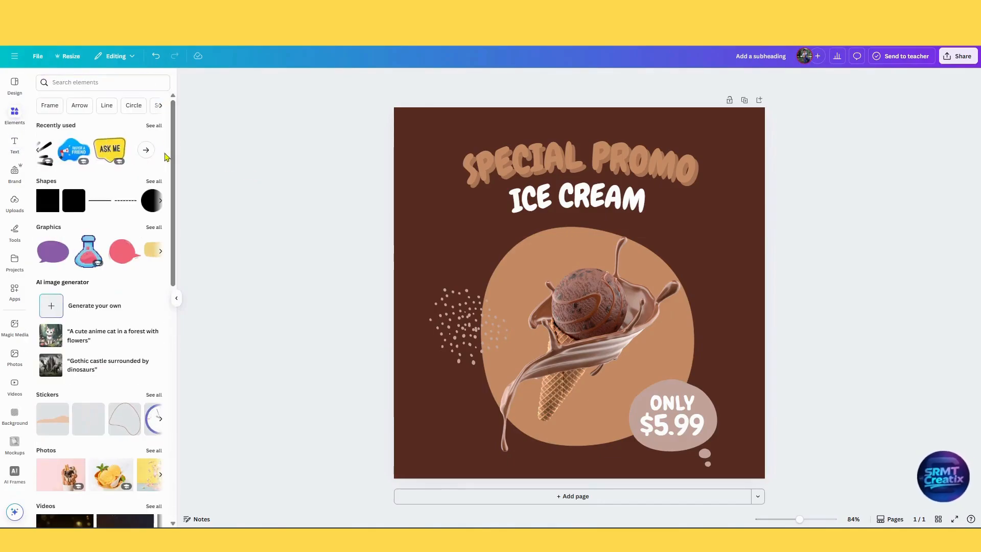
left_click(154, 125)
left_click(143, 249)
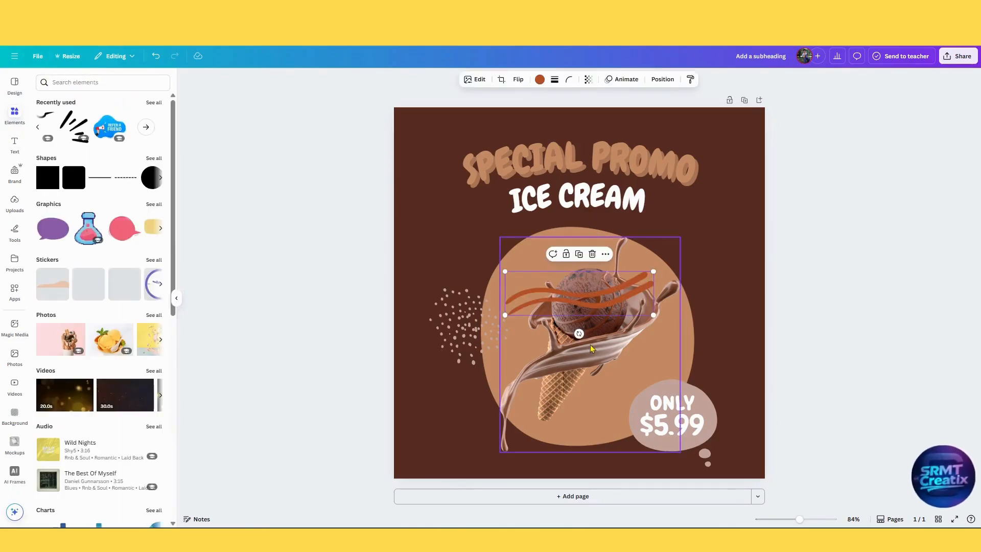
Colour the wavy double line tan and place it partly off the page's right edge, just below the headline.
left_click(539, 79)
left_click(139, 146)
mouse_move(611, 292)
left_mouse_down()
mouse_move(841, 173)
mouse_move(797, 209)
left_mouse_up()
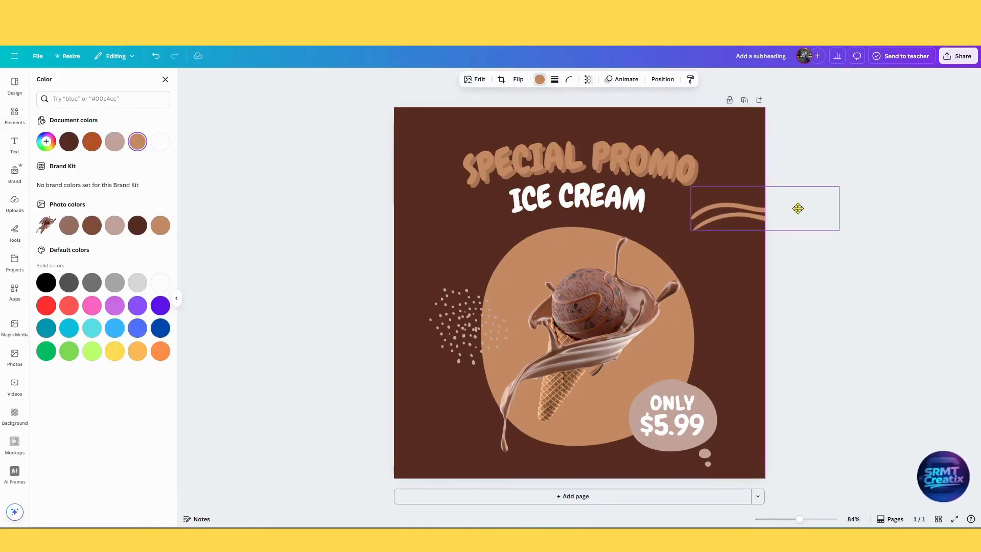
Check the wavy line's element details, then add the recently used orange organic ring and view its details.
left_click(4, 116)
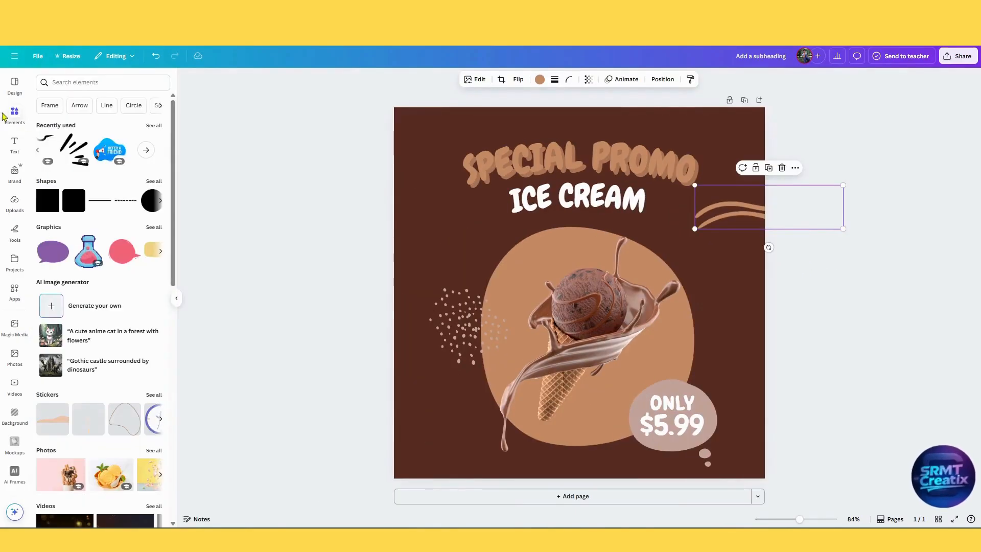
left_click(147, 149)
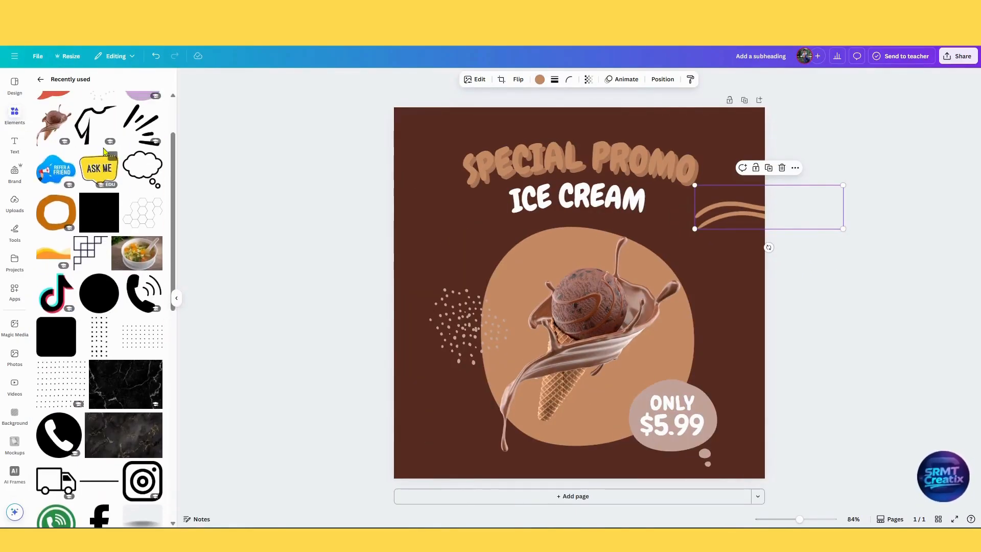
left_click(69, 105)
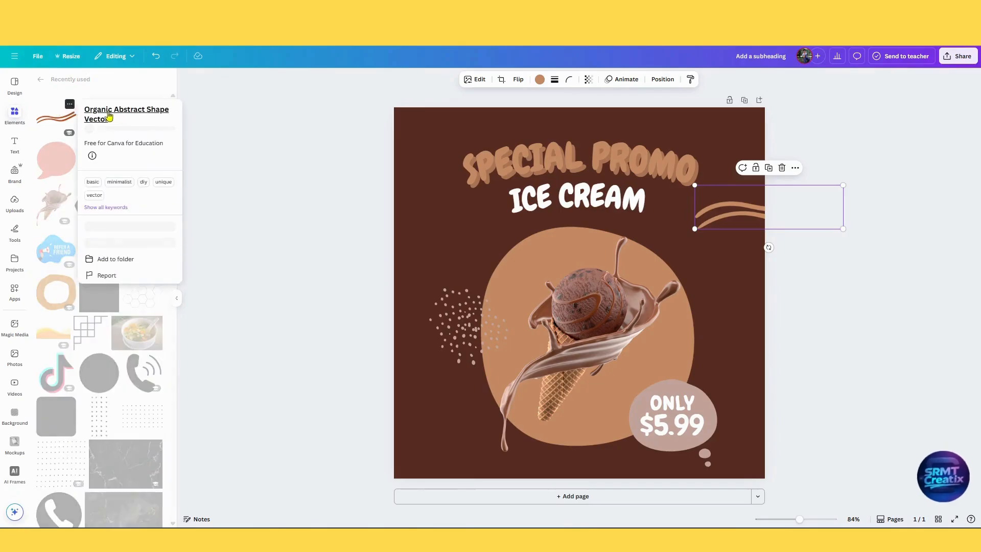
scroll(71, 194, "down", 2)
left_click(70, 198)
left_click(70, 197)
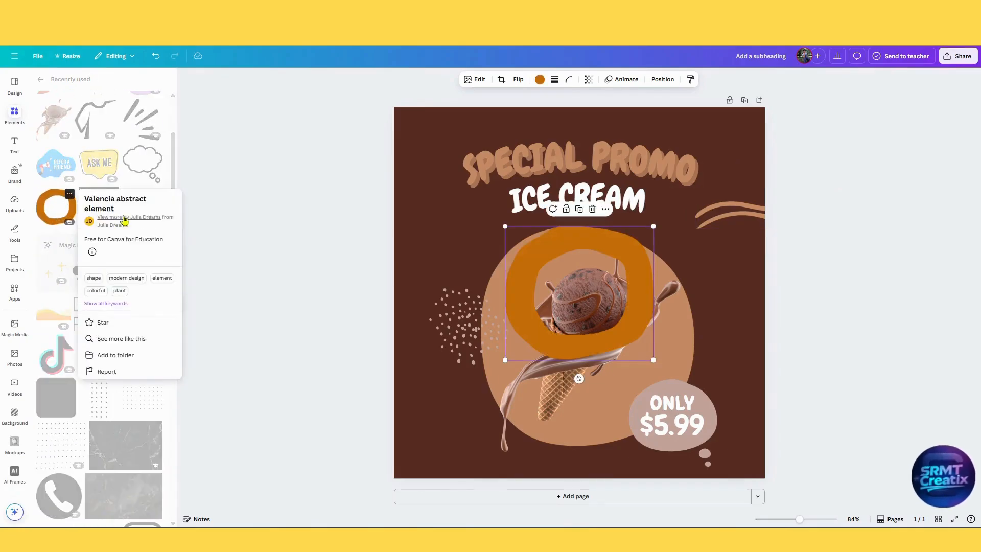
key("Escape")
Colour the ring tan and place it partly off the page at the upper left corner, scaled down.
left_click(40, 79)
left_click_drag(542, 257, 436, 154)
left_click(539, 79)
left_click(137, 141)
left_click(857, 262)
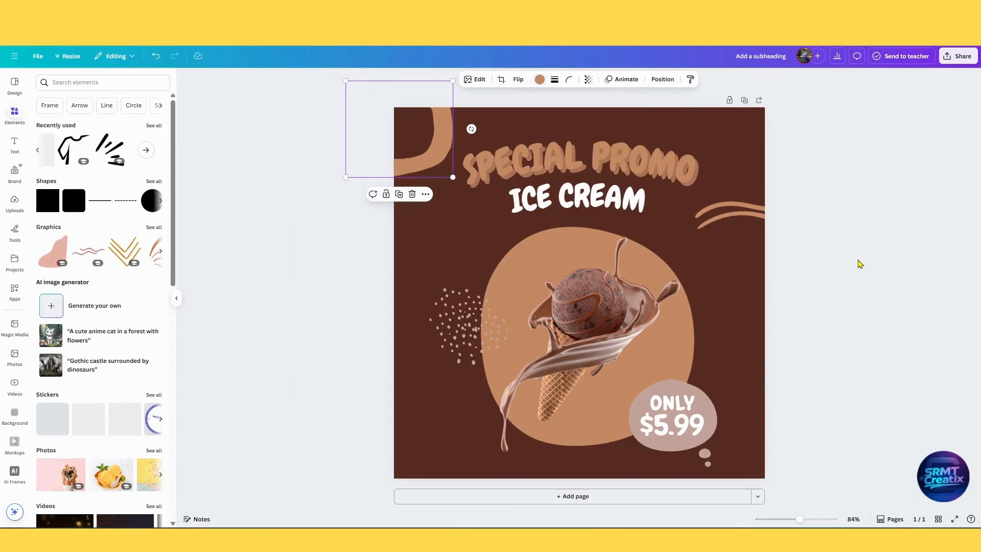
Paste the brown abstract blob shape onto the page and move it over the lower left area.
left_click_drag(859, 275, 852, 318)
right_click(853, 317)
left_click(942, 295)
key("ctrl+v")
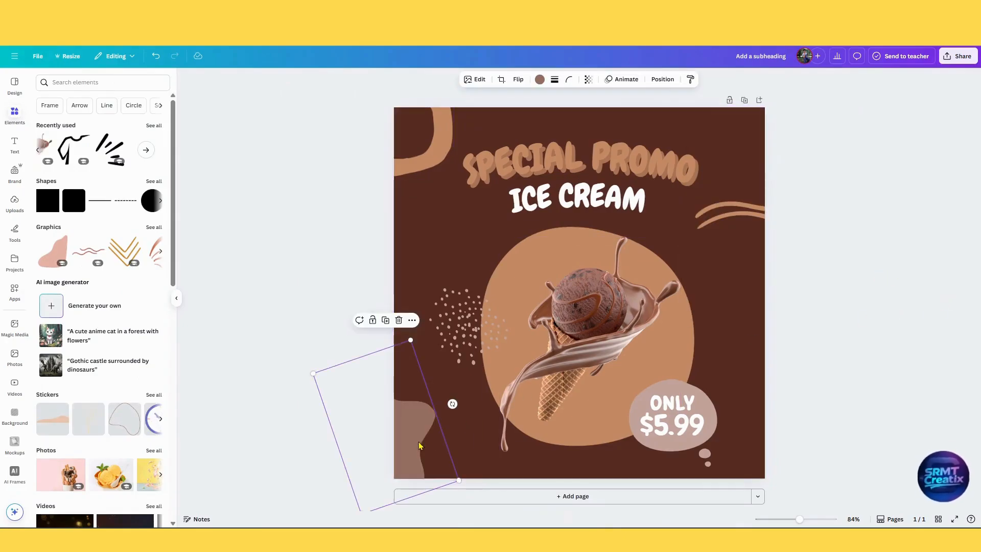
left_click_drag(410, 449, 460, 388)
left_click_drag(460, 388, 460, 404)
View the element details of the pasted abstract blob shape.
left_click(460, 273)
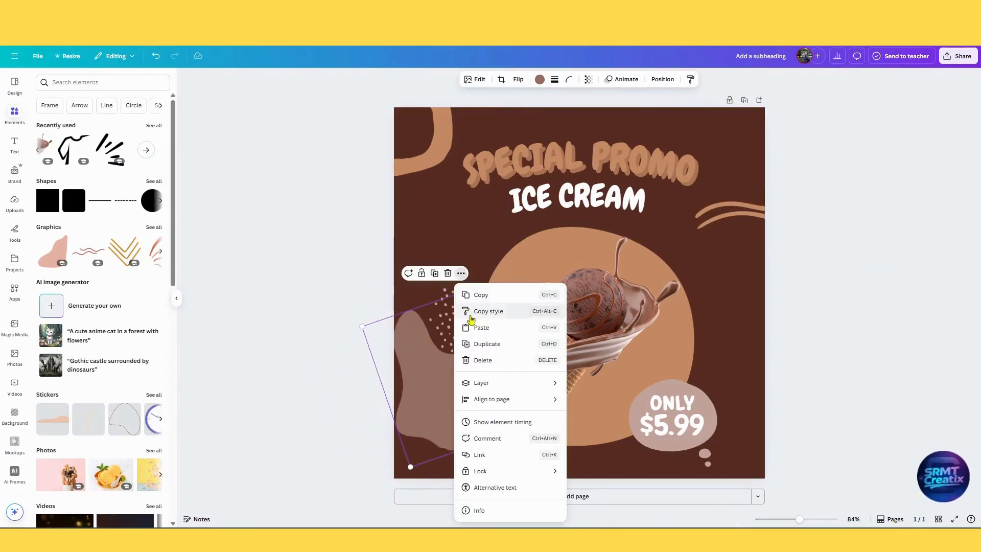
left_click(475, 507)
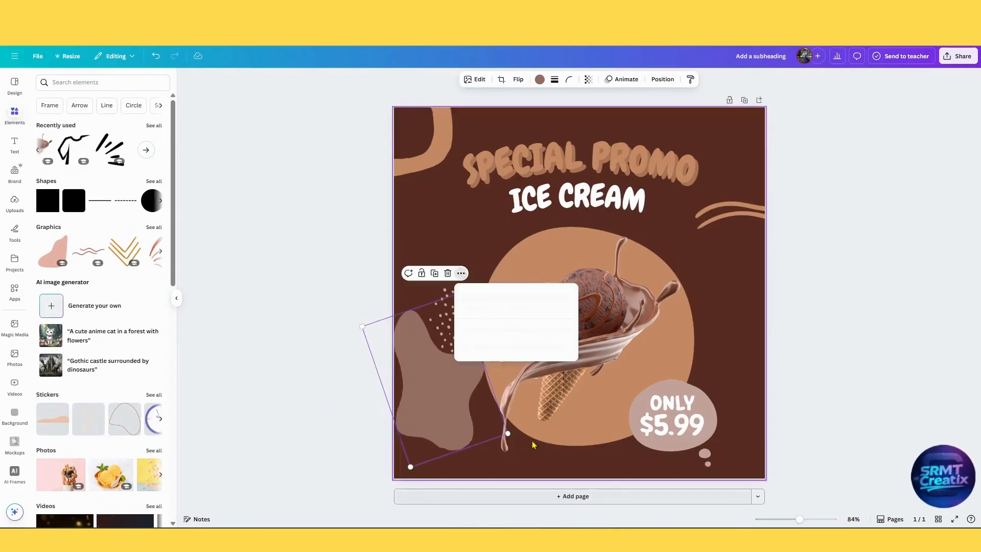
left_click(618, 287)
Colour the abstract blob tan and place blobs partly off the page at the lower left corner and right edge.
left_click(539, 79)
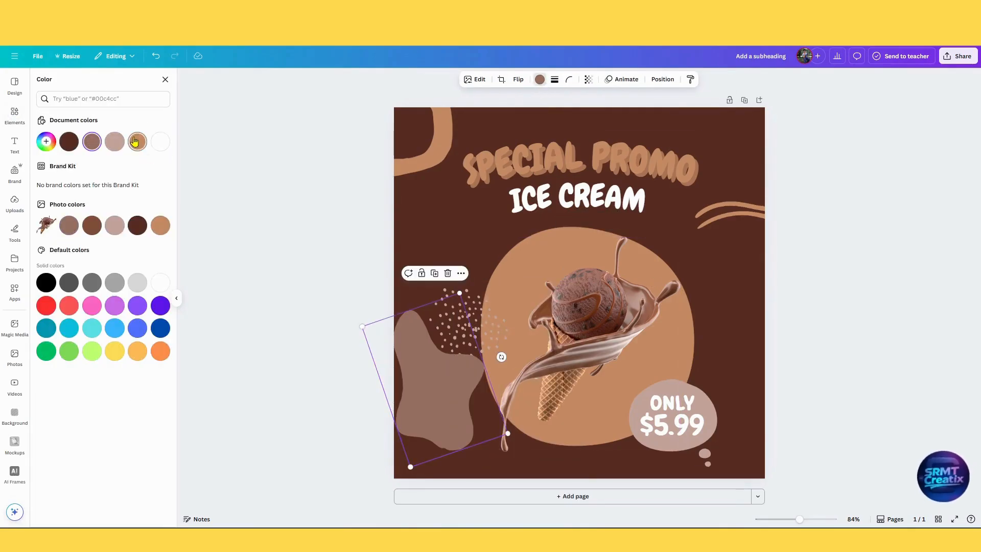
left_click(134, 141)
left_click_drag(456, 392, 761, 335)
left_click(816, 445)
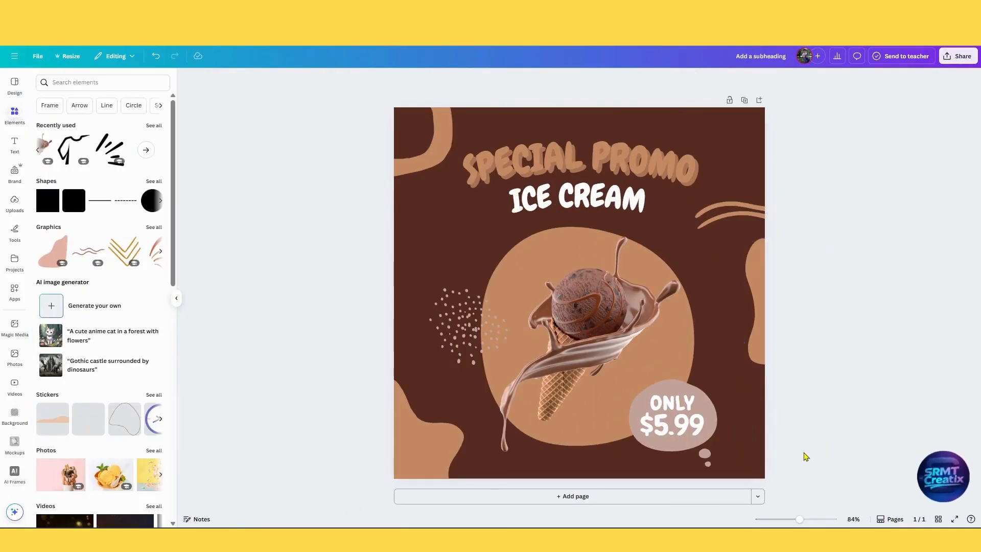